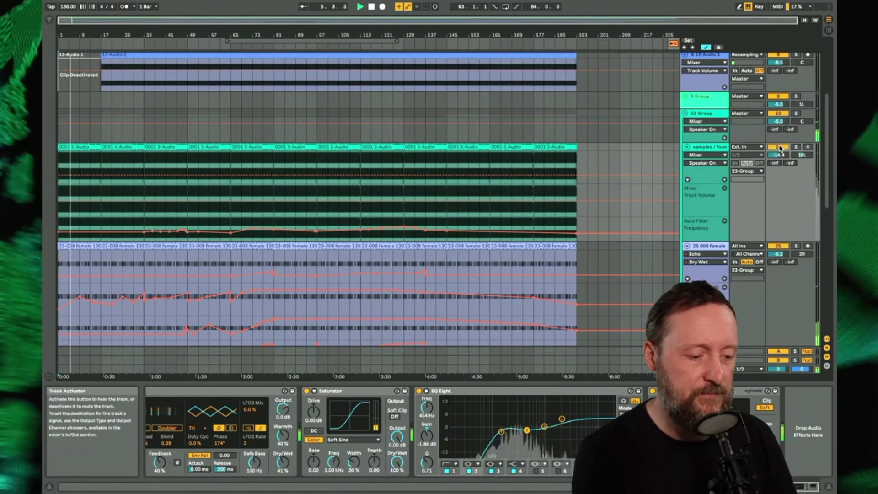
Audition the mix with the 34 Group briefly muted, then bring it back.
{"action": "scroll", "coordinate": [525, 171], "scroll_direction": "down", "scroll_amount": 3}
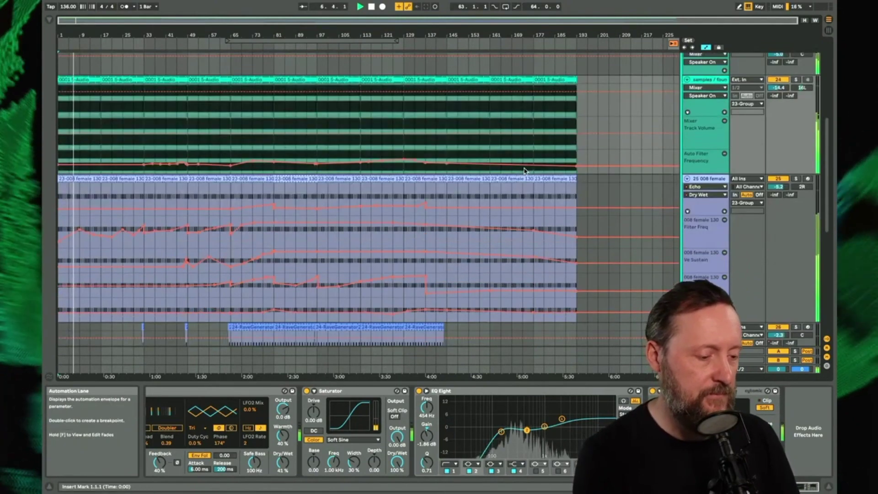
{"action": "scroll", "coordinate": [525, 172], "scroll_direction": "down", "scroll_amount": 1}
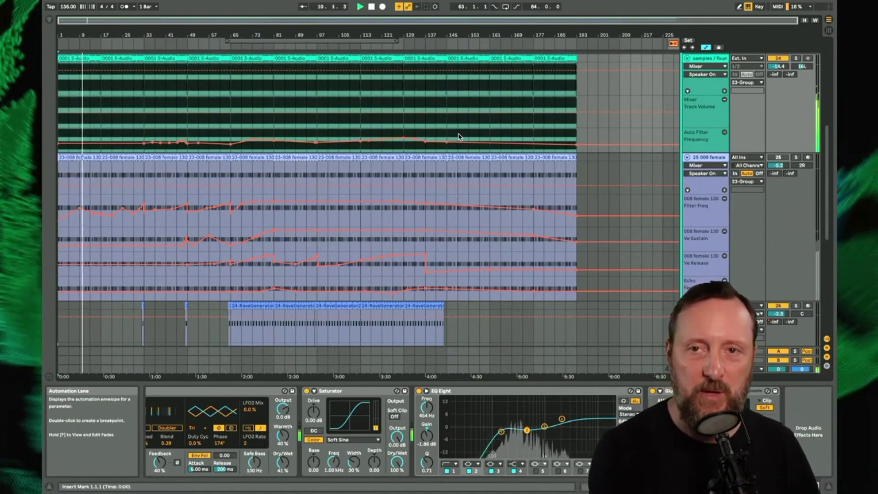
{"action": "scroll", "coordinate": [459, 136], "scroll_direction": "up", "scroll_amount": 10}
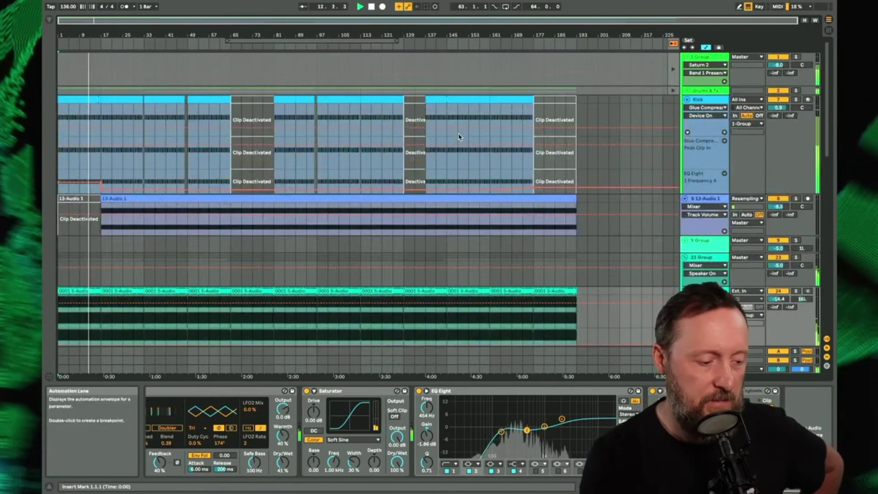
{"action": "scroll", "coordinate": [455, 133], "scroll_direction": "down", "scroll_amount": 2}
{"action": "scroll", "coordinate": [454, 131], "scroll_direction": "down", "scroll_amount": 1}
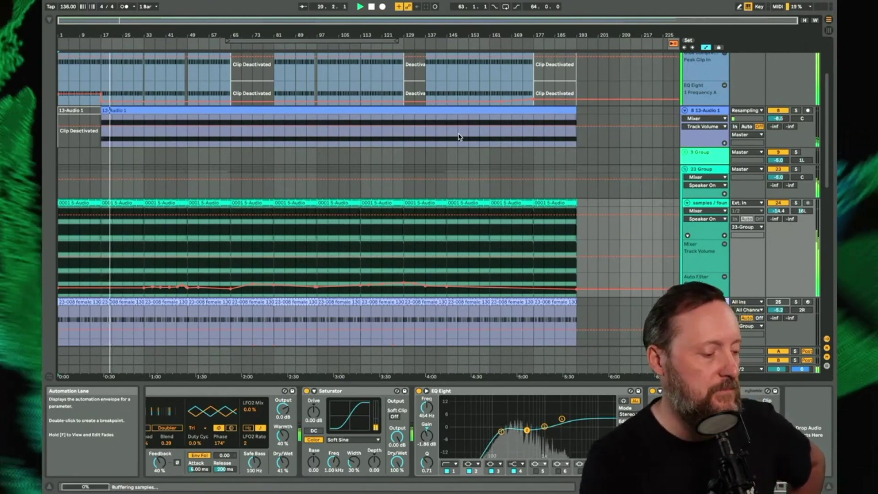
{"action": "scroll", "coordinate": [460, 137], "scroll_direction": "down", "scroll_amount": 5}
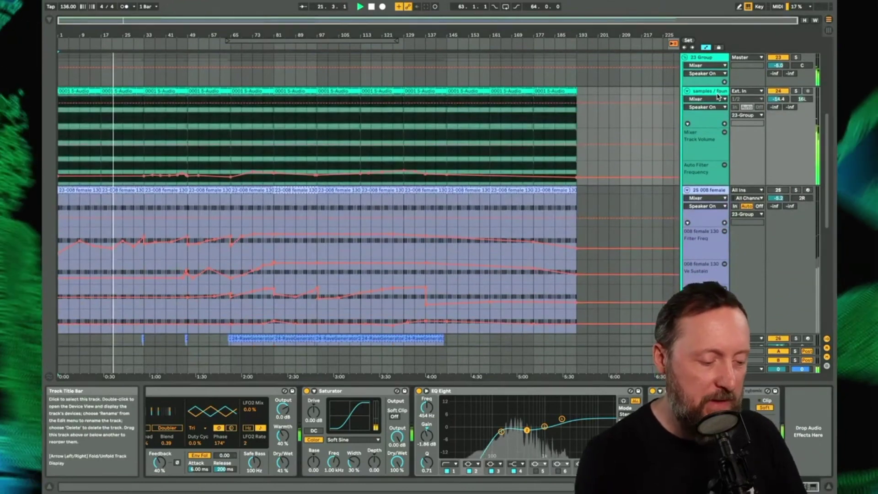
{"action": "scroll", "coordinate": [352, 448], "scroll_direction": "up", "scroll_amount": 1}
{"action": "scroll", "coordinate": [351, 447], "scroll_direction": "up", "scroll_amount": 5}
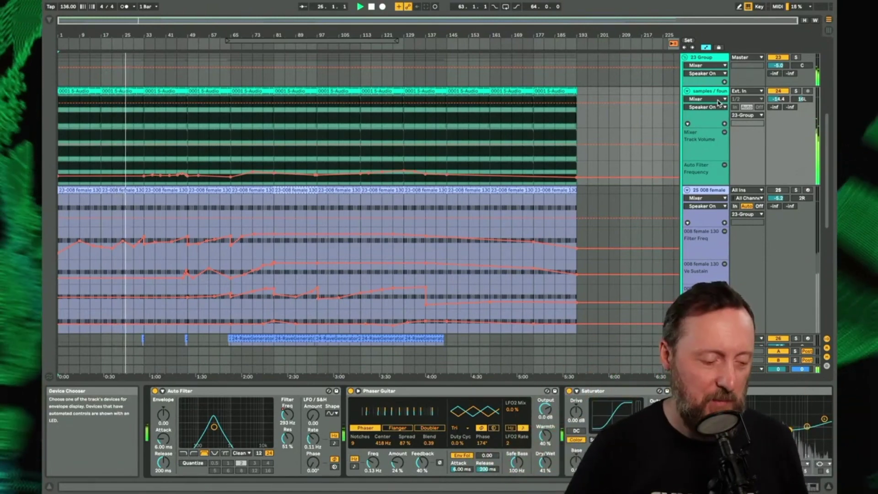
{"action": "scroll", "coordinate": [640, 133], "scroll_direction": "down", "scroll_amount": 10}
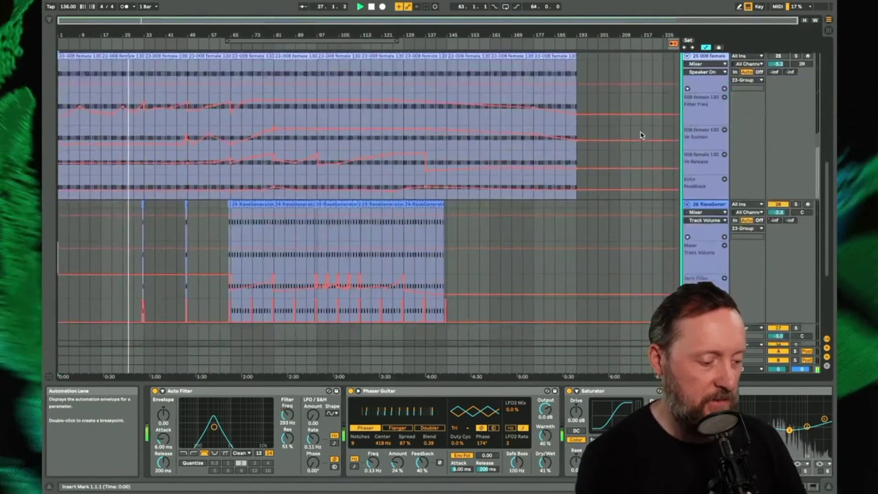
{"action": "scroll", "coordinate": [632, 194], "scroll_direction": "down", "scroll_amount": 4}
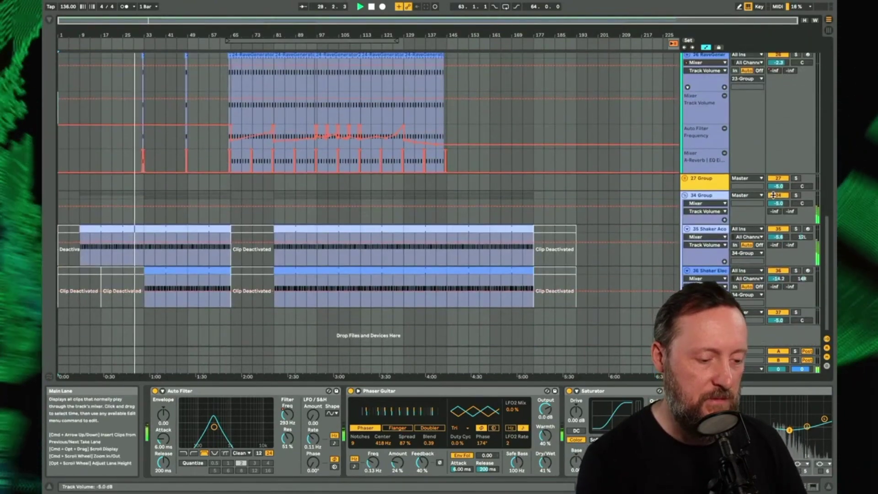
{"action": "left_click", "coordinate": [776, 196]}
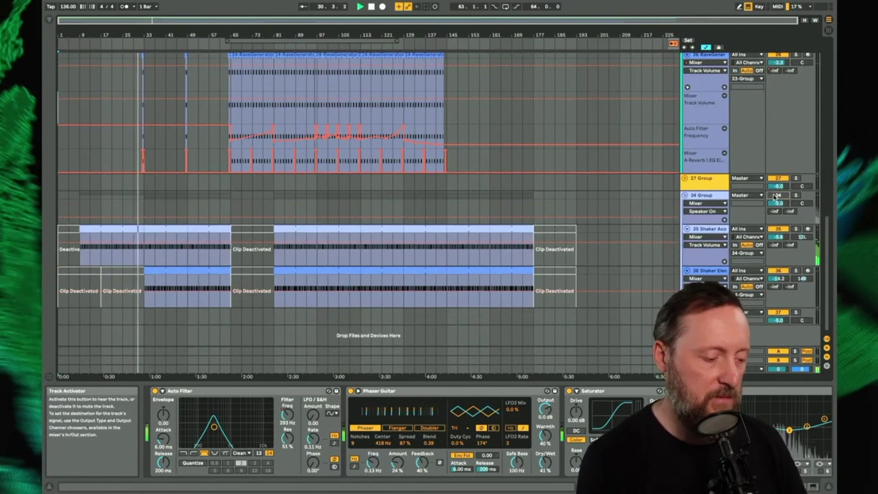
{"action": "left_click", "coordinate": [774, 196]}
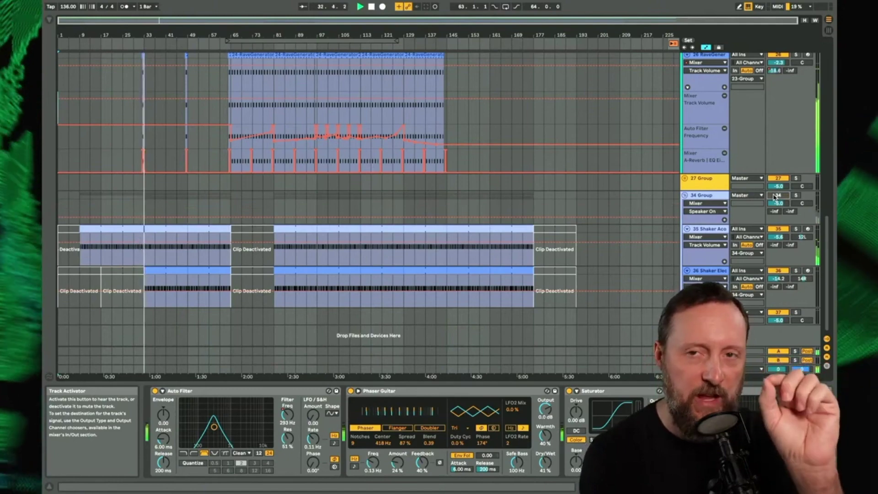
Pick out the one-bar RaveGenerator2 clips and drag the main clip's left edge to bar 33.
{"action": "scroll", "coordinate": [774, 196], "scroll_direction": "up", "scroll_amount": 10}
{"action": "scroll", "coordinate": [476, 173], "scroll_direction": "down", "scroll_amount": 8}
{"action": "scroll", "coordinate": [476, 173], "scroll_direction": "down", "scroll_amount": 7}
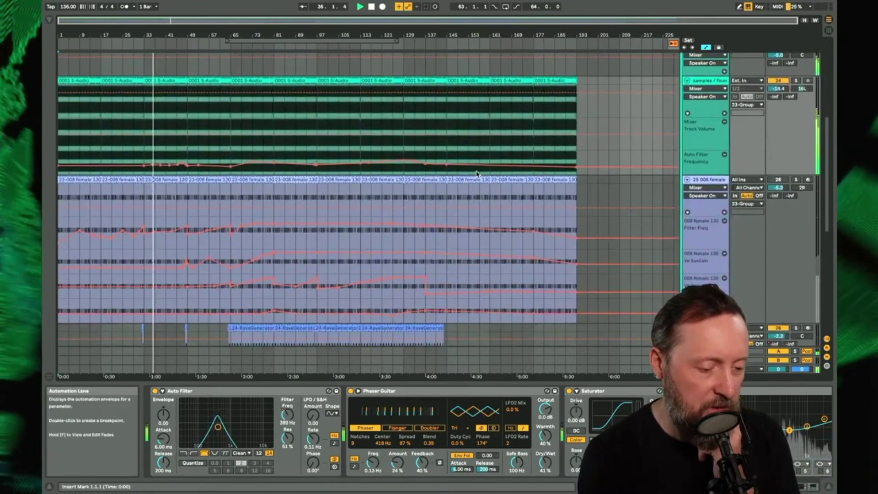
{"action": "scroll", "coordinate": [475, 173], "scroll_direction": "up", "scroll_amount": 15}
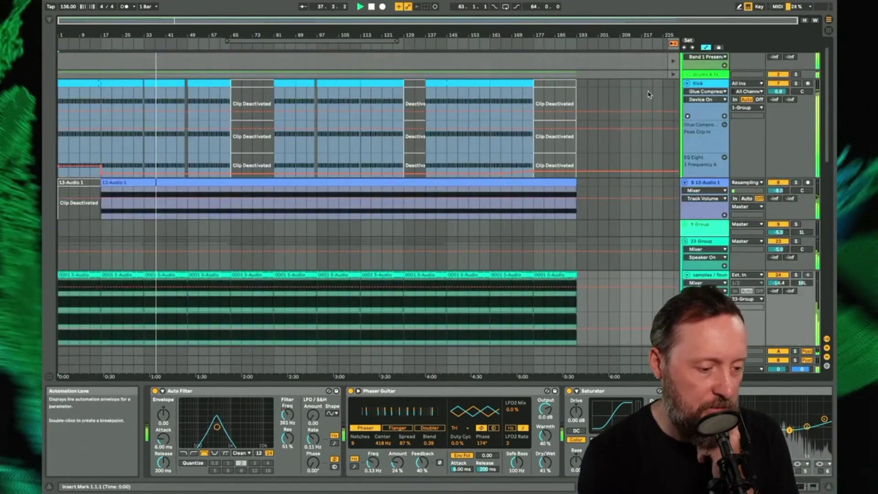
{"action": "scroll", "coordinate": [699, 138], "scroll_direction": "up", "scroll_amount": 10}
{"action": "scroll", "coordinate": [699, 138], "scroll_direction": "down", "scroll_amount": 2}
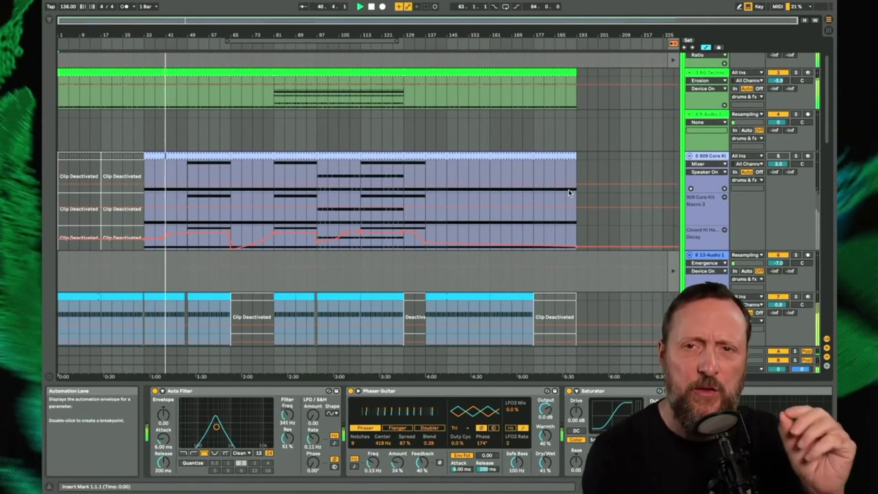
{"action": "scroll", "coordinate": [569, 193], "scroll_direction": "down", "scroll_amount": 6}
{"action": "scroll", "coordinate": [569, 192], "scroll_direction": "down", "scroll_amount": 10}
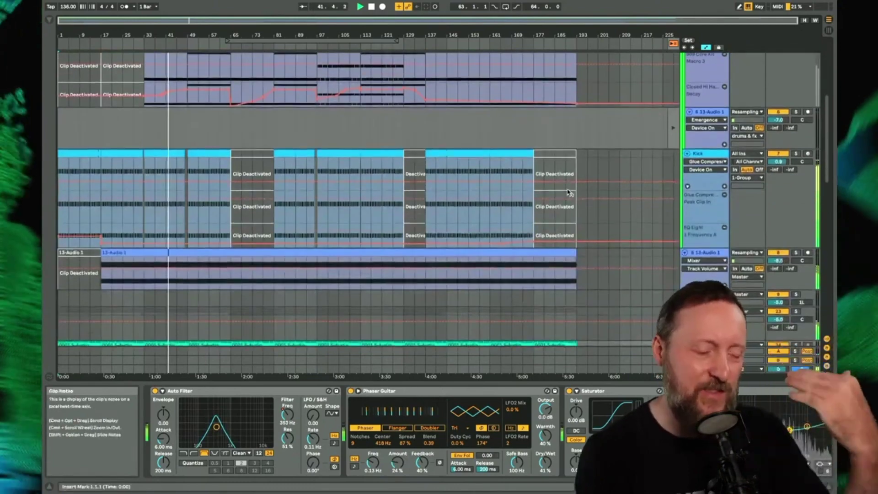
{"action": "scroll", "coordinate": [569, 192], "scroll_direction": "down", "scroll_amount": 8}
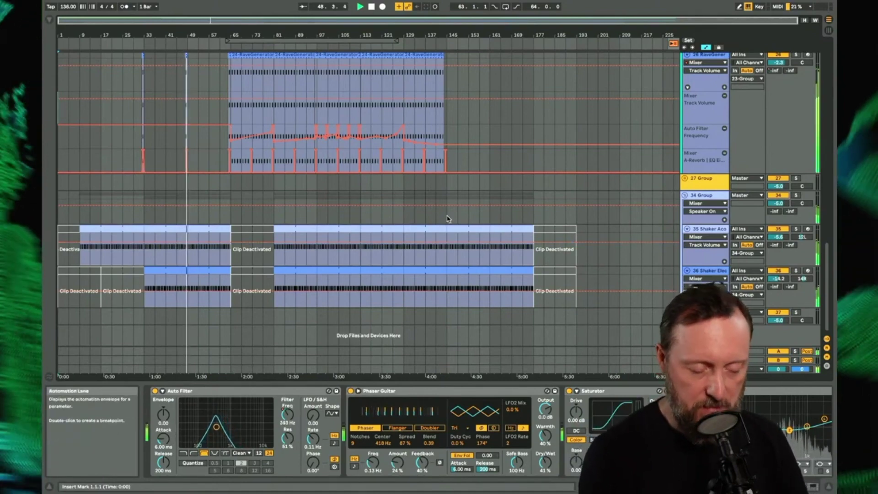
{"action": "scroll", "coordinate": [448, 218], "scroll_direction": "up", "scroll_amount": 15}
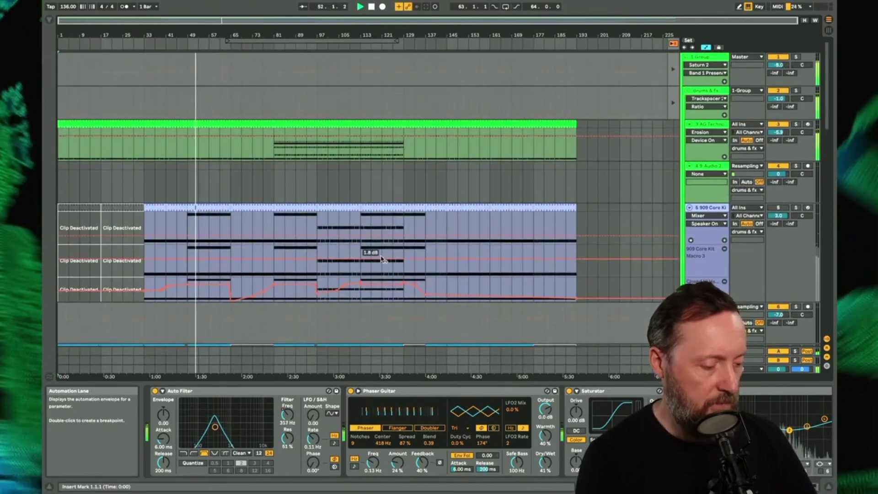
{"action": "scroll", "coordinate": [382, 259], "scroll_direction": "down", "scroll_amount": 15}
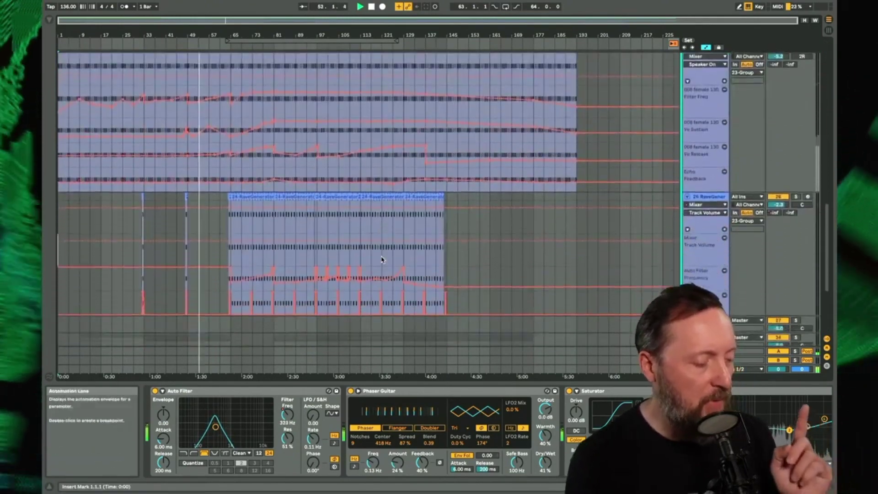
{"action": "scroll", "coordinate": [382, 258], "scroll_direction": "down", "scroll_amount": 1}
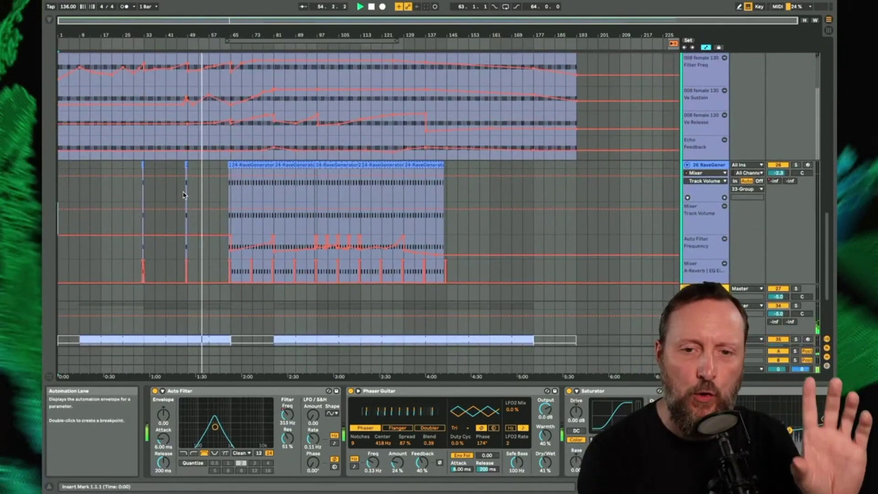
{"action": "left_click", "coordinate": [184, 170]}
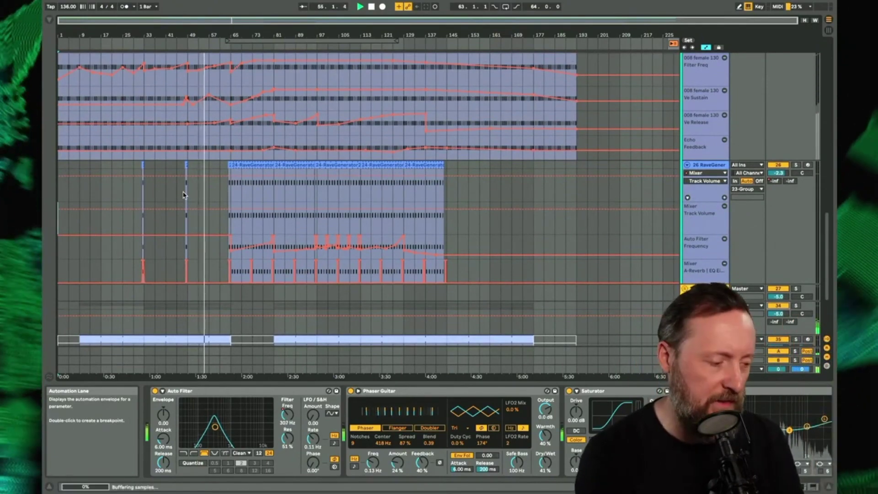
{"action": "left_click", "coordinate": [187, 167]}
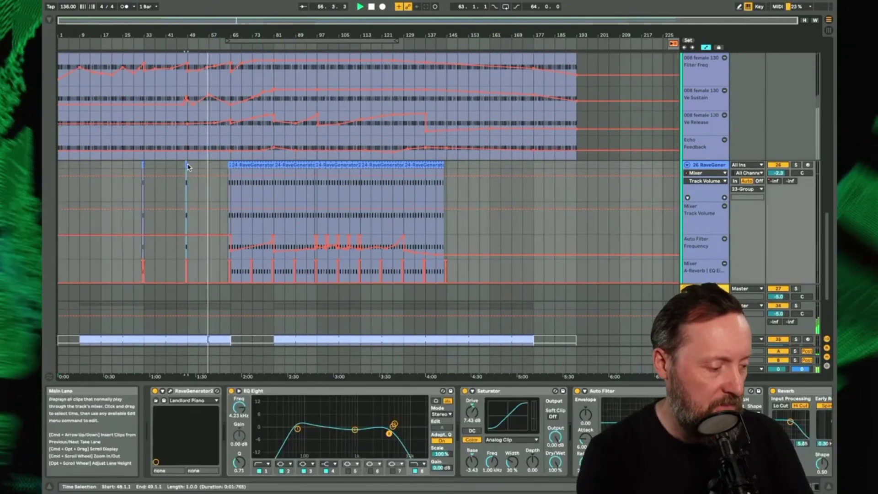
{"action": "left_click", "coordinate": [187, 166]}
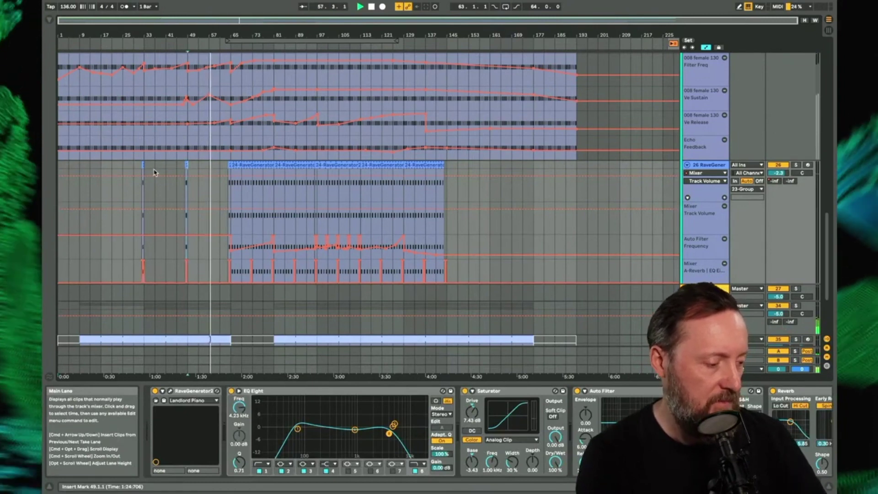
{"action": "left_click", "coordinate": [186, 166]}
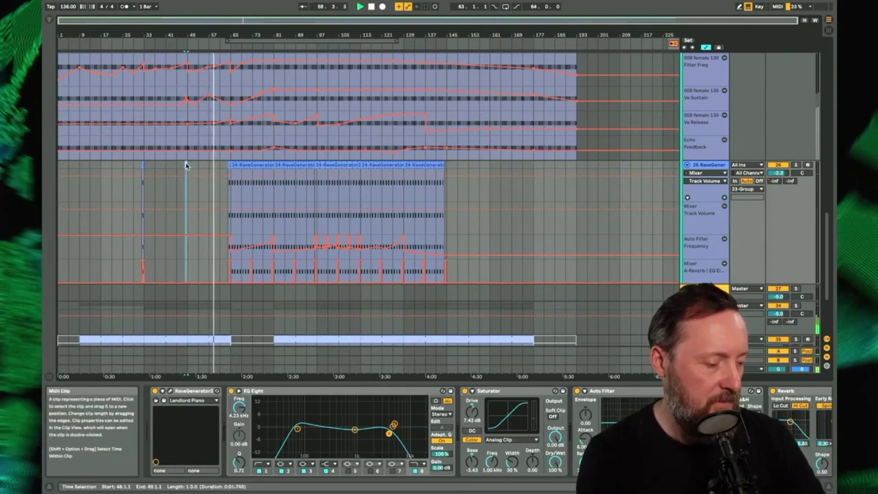
{"action": "left_click", "coordinate": [143, 168]}
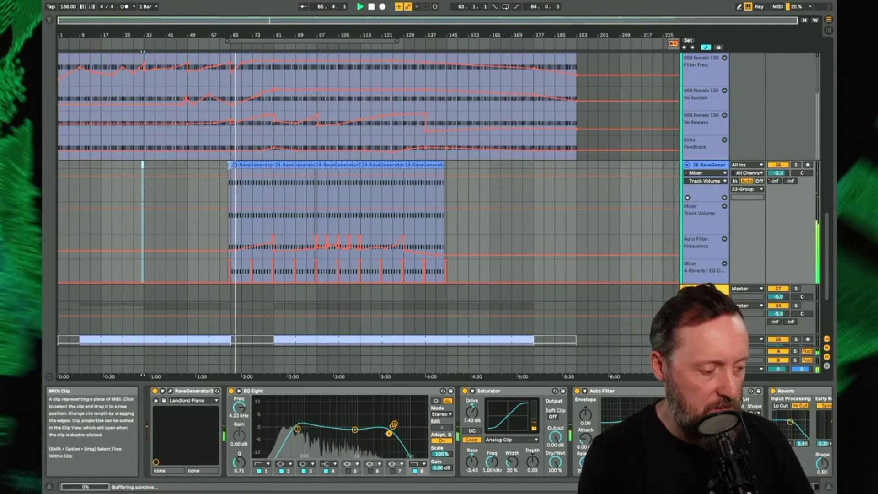
{"action": "left_click_drag", "start_coordinate": [230, 165], "coordinate": [144, 168]}
Select the deactivated Shaker Acoustified section around bar 65 and reactivate it.
{"action": "scroll", "coordinate": [143, 174], "scroll_direction": "down", "scroll_amount": 3}
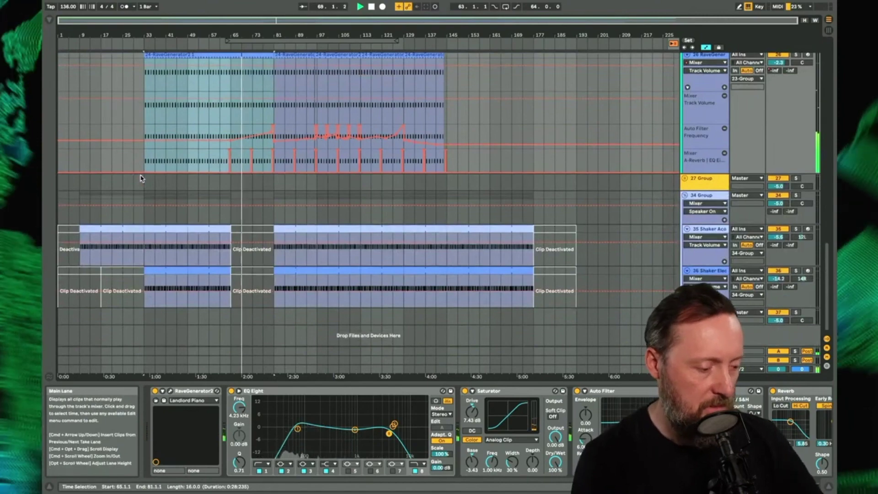
{"action": "left_click", "coordinate": [243, 271]}
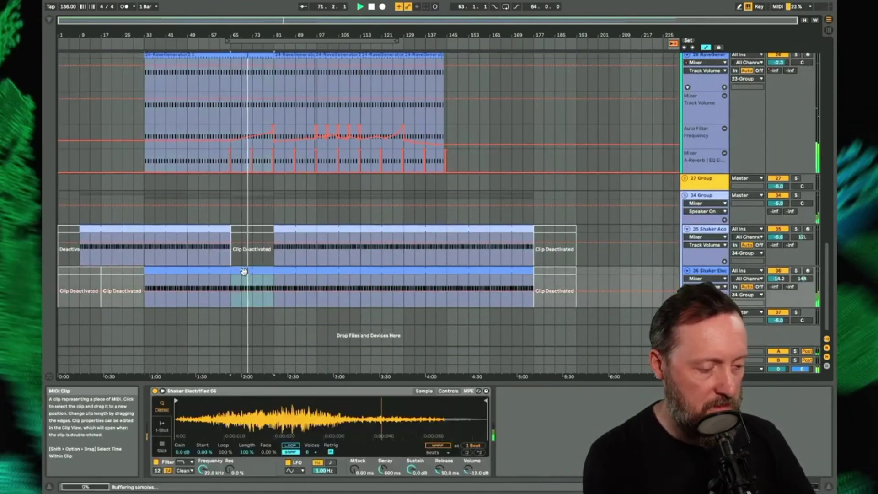
{"action": "left_click", "coordinate": [244, 272]}
{"action": "left_click", "coordinate": [253, 237]}
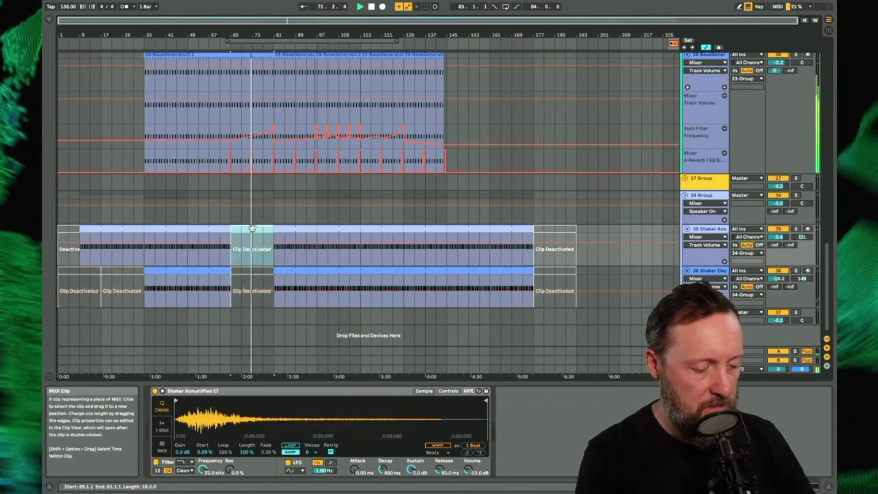
{"action": "key", "text": "0"}
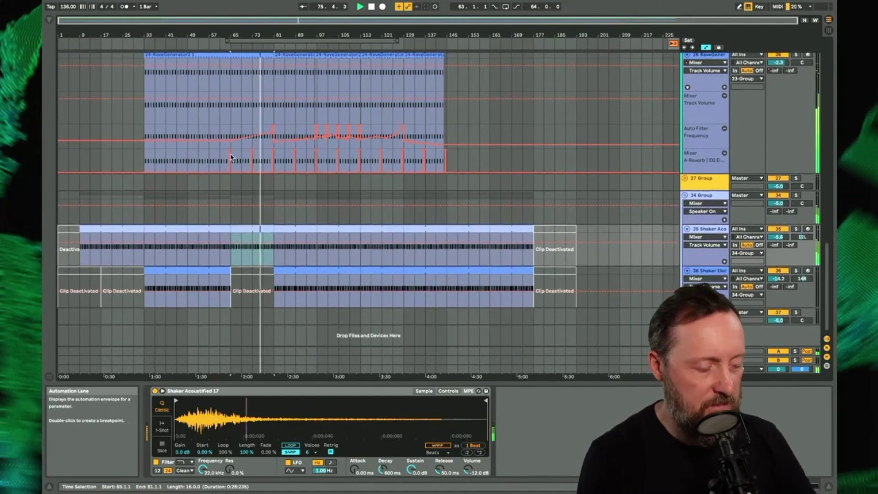
On RaveGenerator2, dip EQ Eight to -4.59 dB near 825 Hz and lower the Saturator drive.
{"action": "scroll", "coordinate": [703, 150], "scroll_direction": "up", "scroll_amount": 2}
{"action": "left_click", "coordinate": [703, 149]}
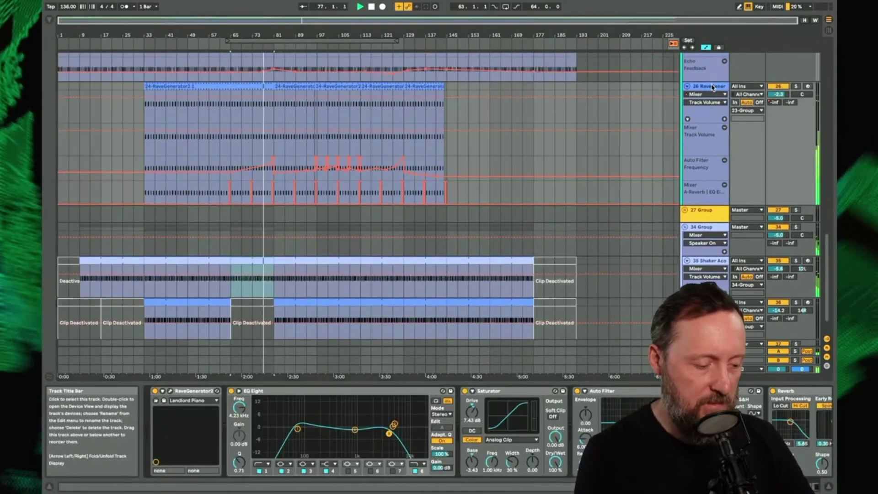
{"action": "left_click_drag", "start_coordinate": [354, 430], "coordinate": [353, 435]}
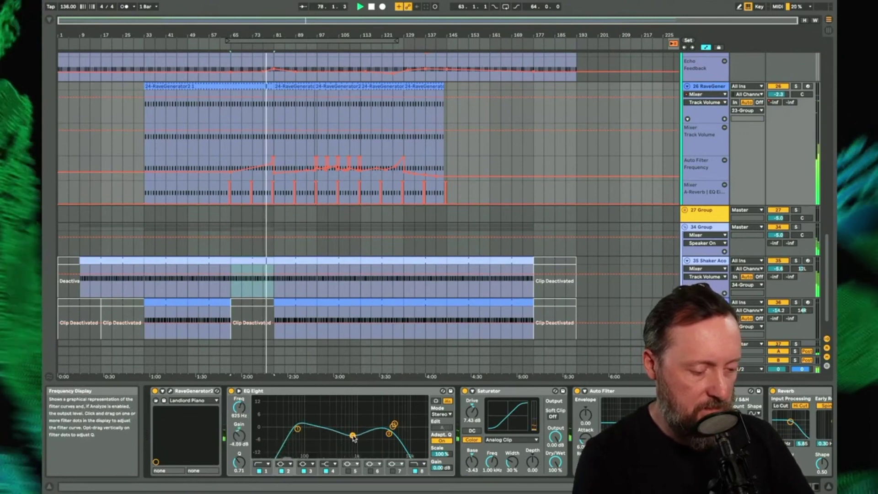
{"action": "left_click", "coordinate": [472, 412]}
{"action": "left_click_drag", "start_coordinate": [472, 412], "coordinate": [472, 417]}
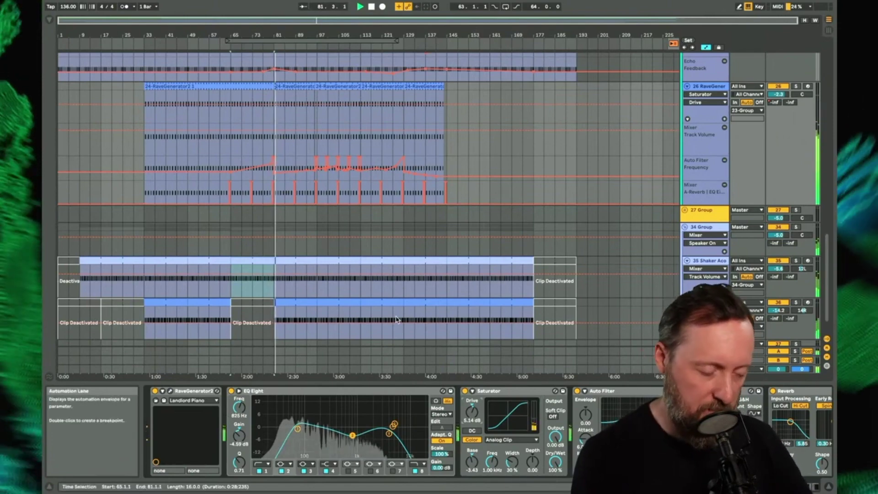
Move EQ Eight's lowest band down to 38.5 Hz.
{"action": "scroll", "coordinate": [397, 319], "scroll_direction": "down", "scroll_amount": 2}
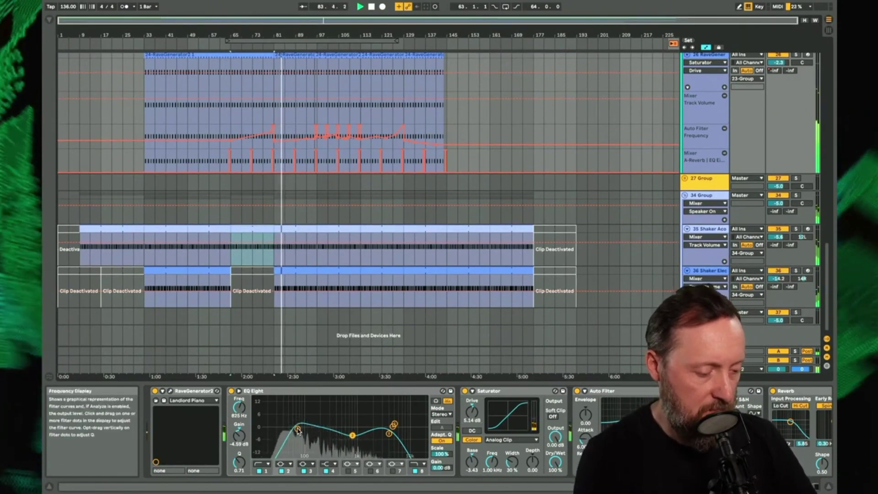
{"action": "left_click_drag", "start_coordinate": [297, 432], "coordinate": [289, 428]}
{"action": "left_click_drag", "start_coordinate": [238, 406], "coordinate": [238, 411]}
Glance at the mixer, then briefly solo and unsolo the techno drum track.
{"action": "scroll", "coordinate": [320, 425], "scroll_direction": "right", "scroll_amount": 3}
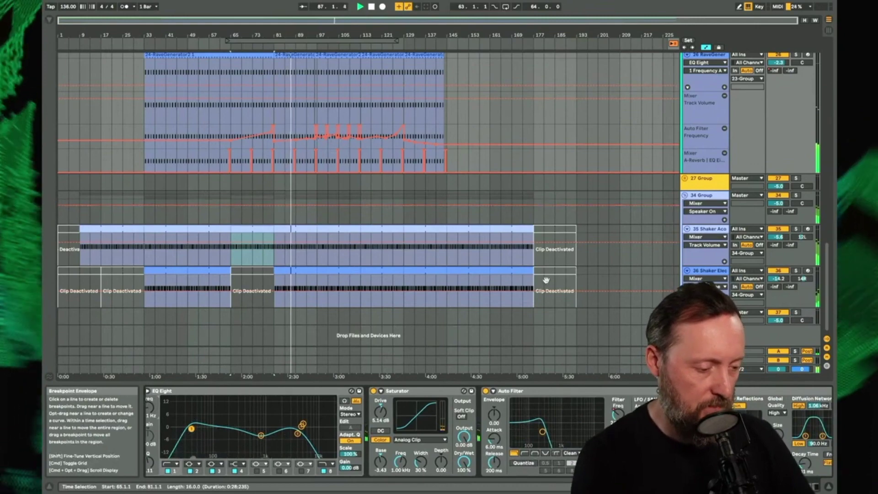
{"action": "key", "text": "Tab"}
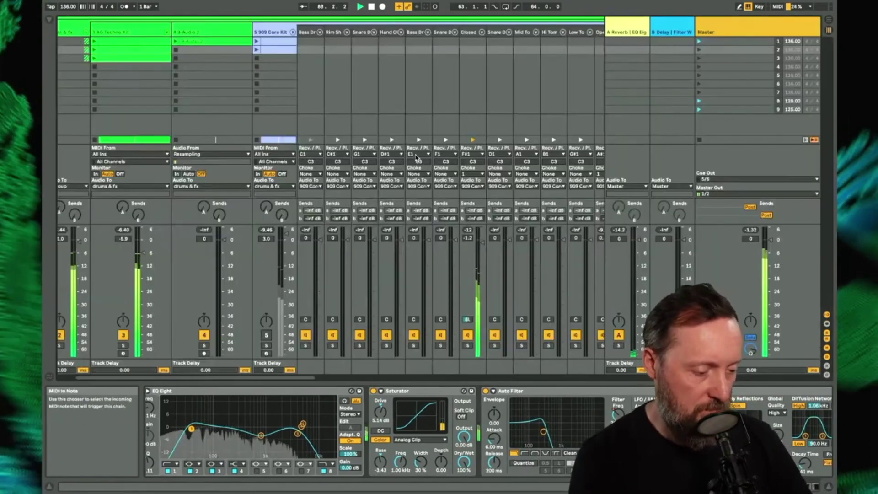
{"action": "key", "text": "Tab"}
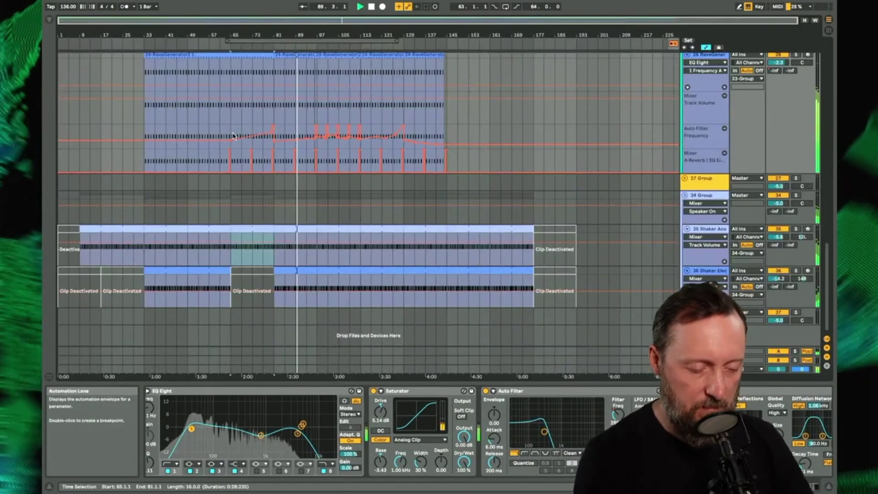
{"action": "scroll", "coordinate": [236, 140], "scroll_direction": "up", "scroll_amount": 15}
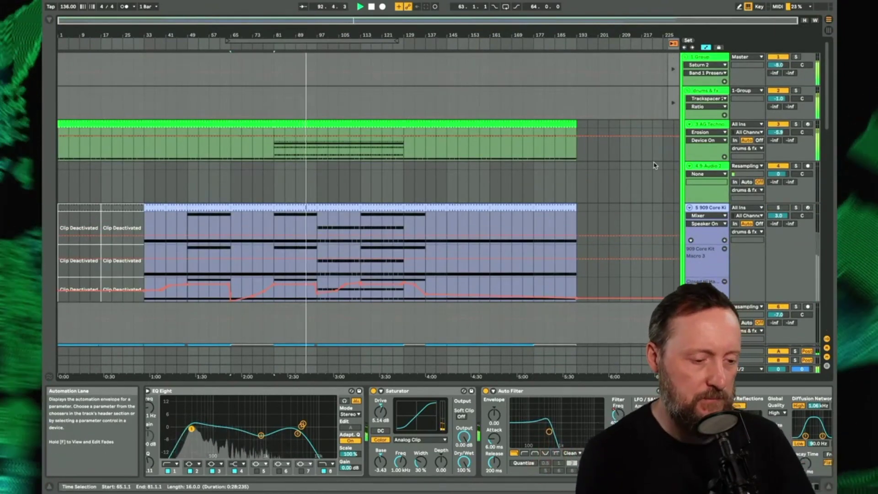
{"action": "left_click", "coordinate": [797, 124]}
{"action": "left_click", "coordinate": [797, 124]}
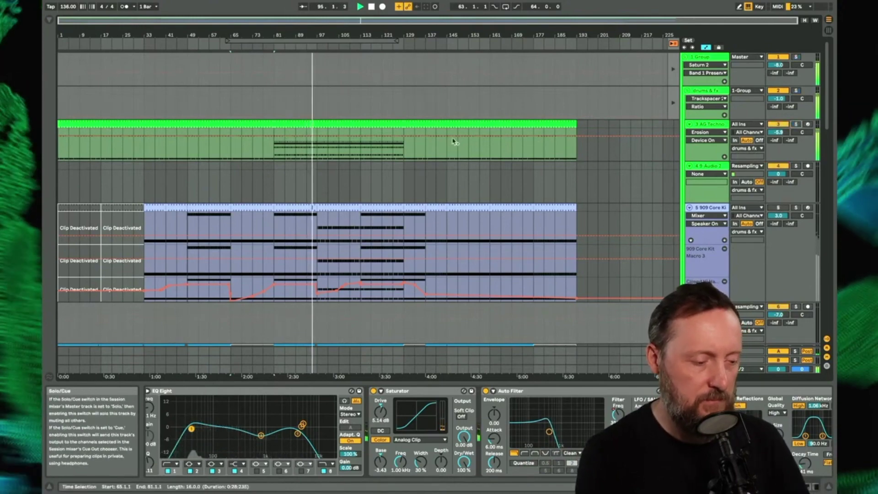
{"action": "key", "text": "Tab"}
{"action": "key", "text": "Tab"}
In the soloed drum clip, audition the E-Perc Noise Charred, Hihat Closed Gun and Tom Powered notes.
{"action": "double_click", "coordinate": [393, 147]}
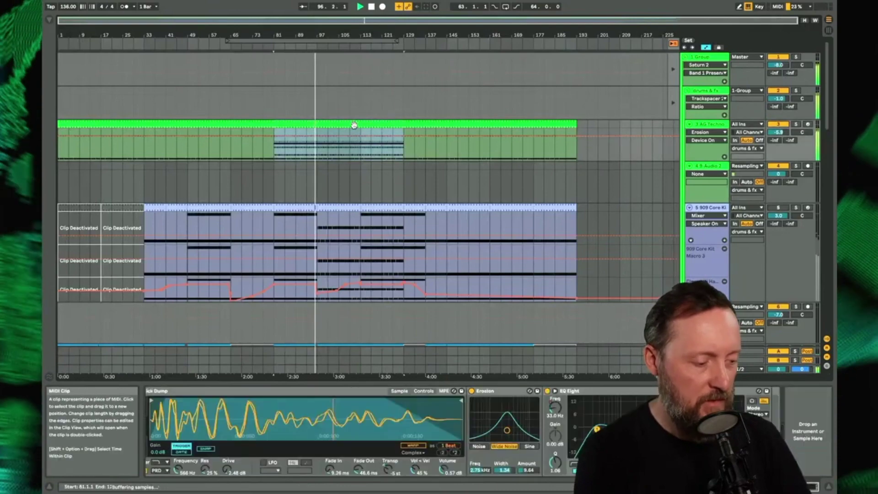
{"action": "left_click", "coordinate": [797, 124]}
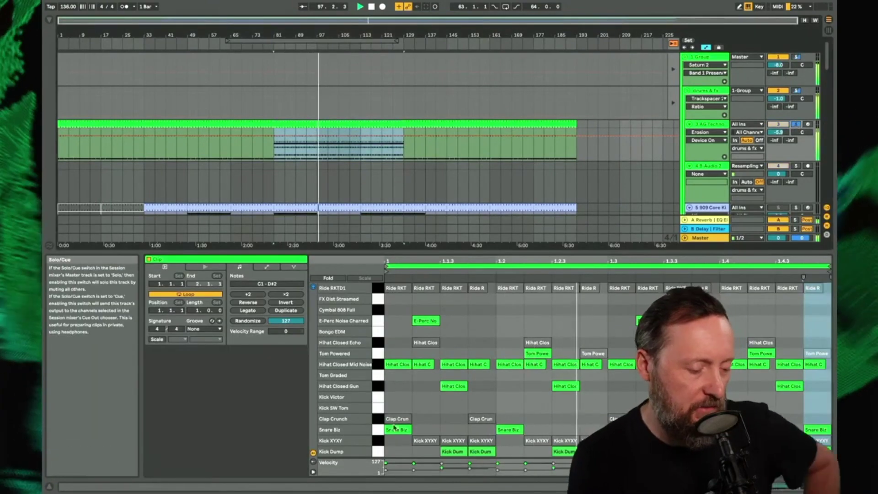
{"action": "left_click", "coordinate": [379, 322]}
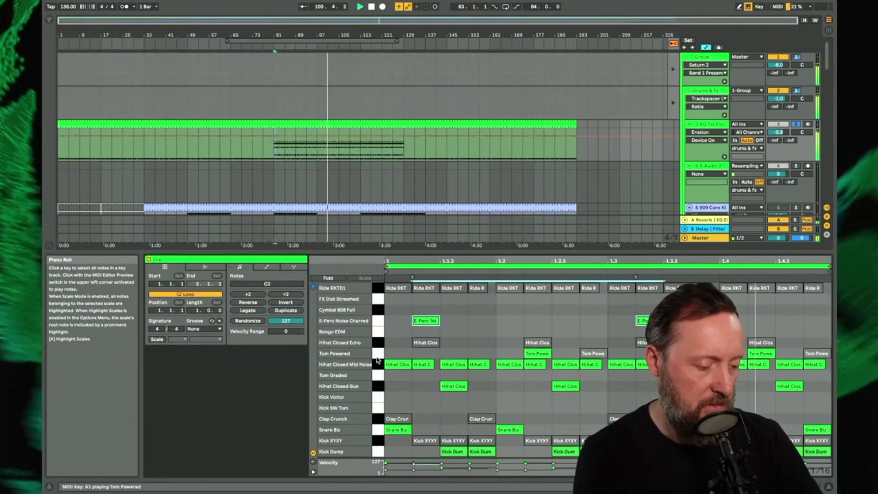
{"action": "left_click", "coordinate": [379, 387]}
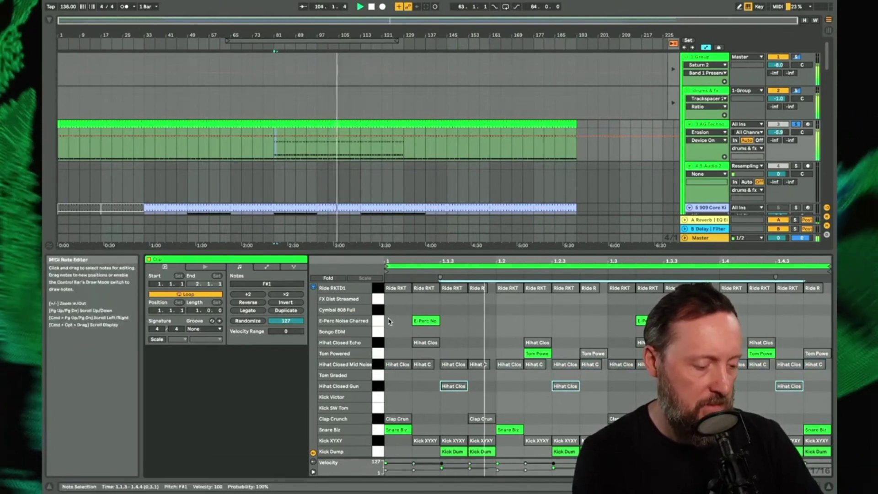
{"action": "left_click", "coordinate": [379, 354]}
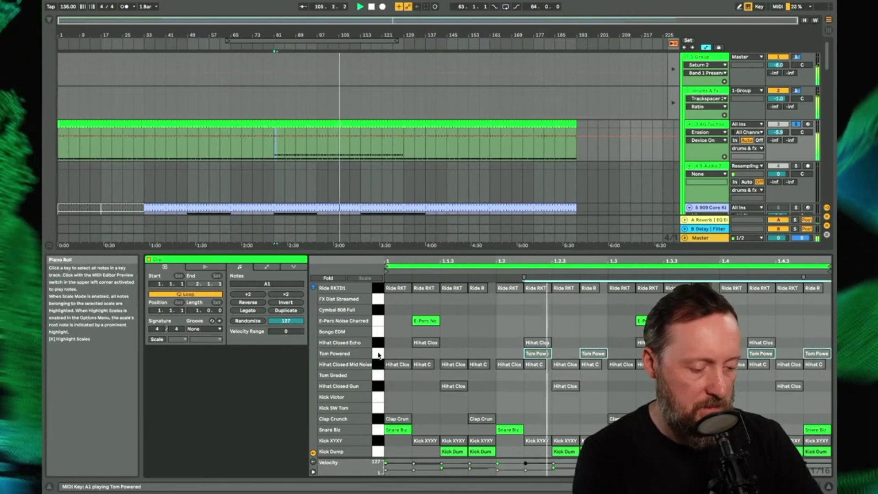
Unsolo the drum track and bring up the mixer with the 909 Core Kit chains.
{"action": "left_click", "coordinate": [797, 125]}
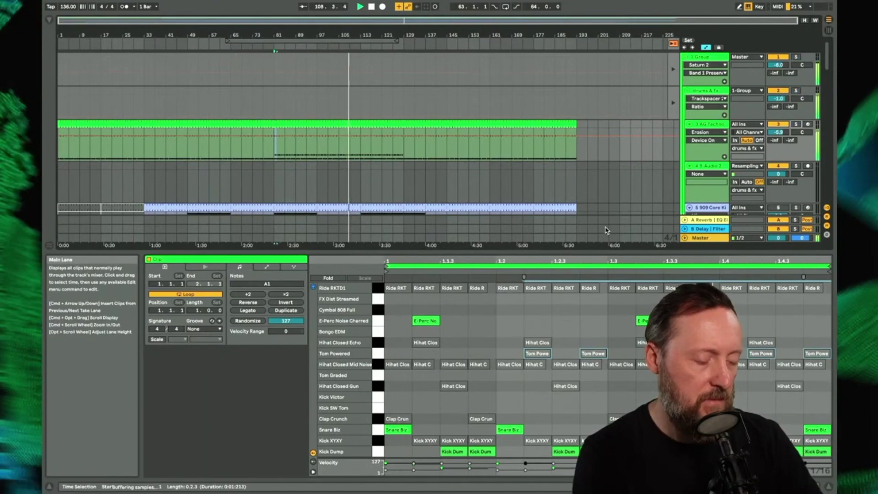
{"action": "scroll", "coordinate": [590, 187], "scroll_direction": "down", "scroll_amount": 5}
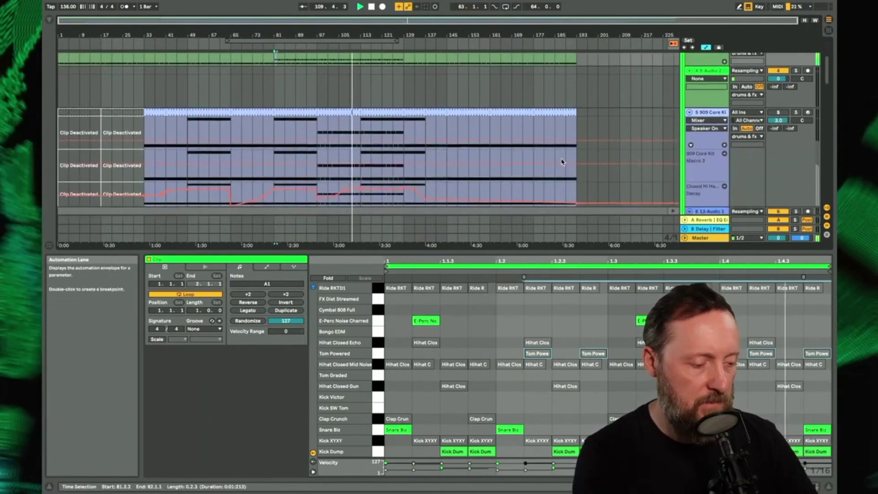
{"action": "scroll", "coordinate": [562, 162], "scroll_direction": "down", "scroll_amount": 1}
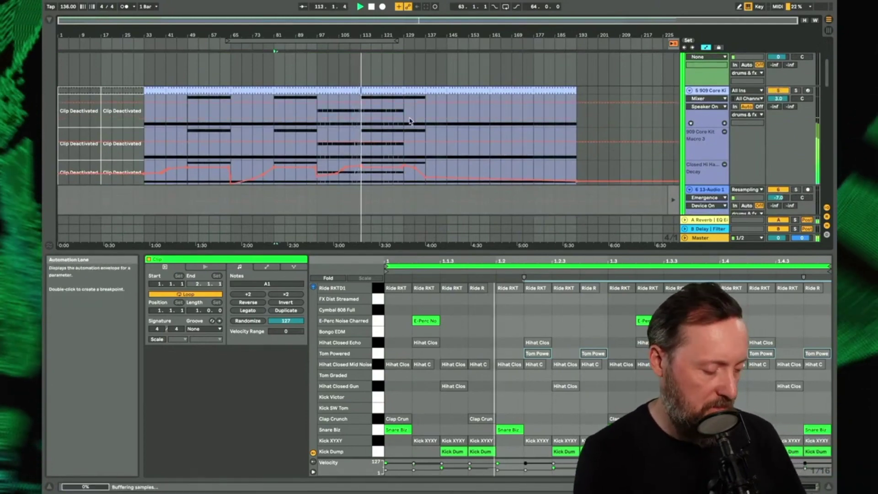
{"action": "key", "text": "Tab"}
Mute the open hi-hat drum chain, keep the closed hi-hat active, and return to the arrangement.
{"action": "left_click", "coordinate": [468, 204]}
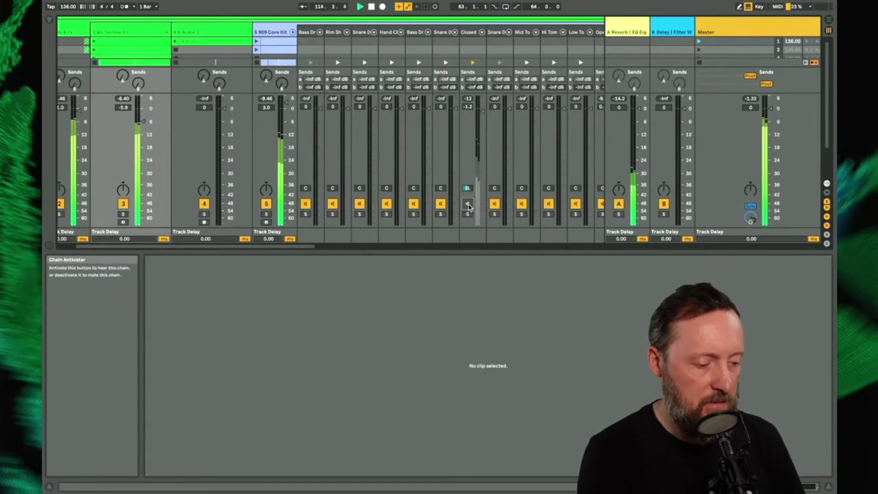
{"action": "scroll", "coordinate": [520, 197], "scroll_direction": "right", "scroll_amount": 5}
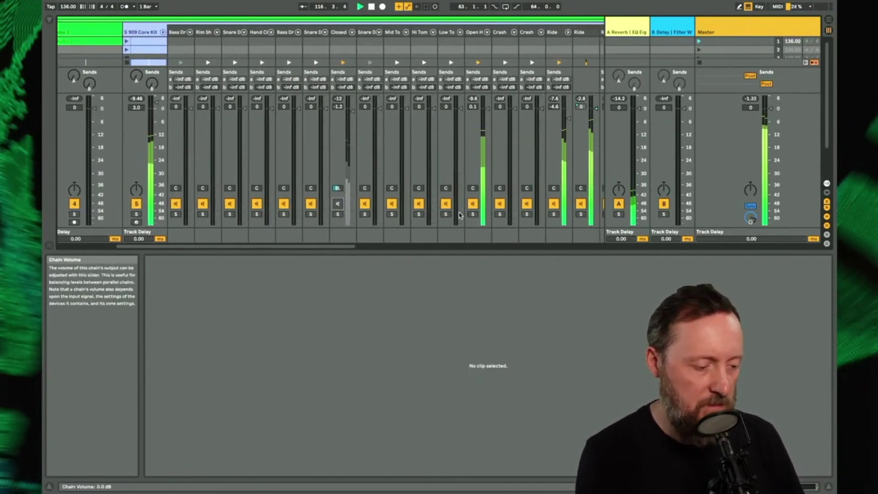
{"action": "left_click", "coordinate": [473, 203]}
{"action": "left_click", "coordinate": [338, 203]}
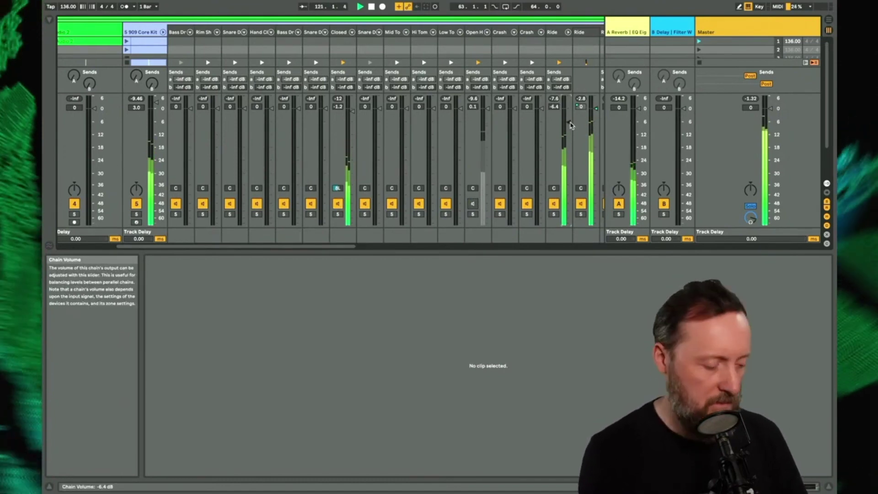
{"action": "key", "text": "Tab"}
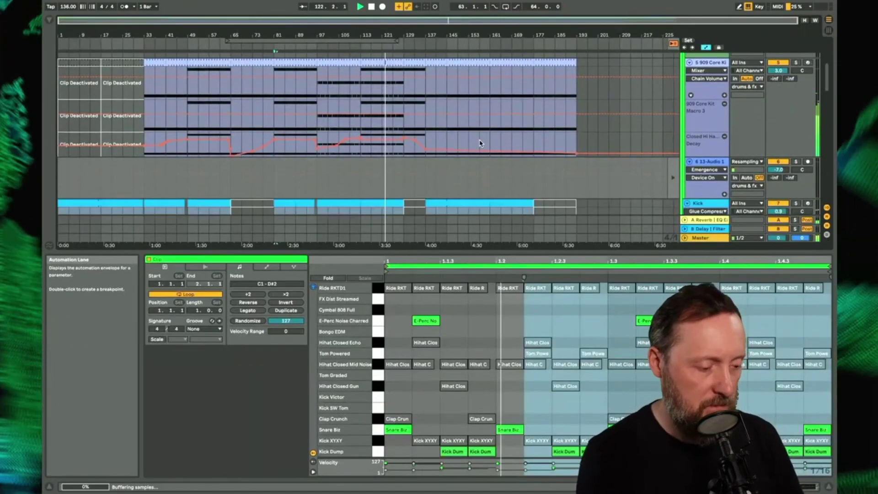
Review the vocal and RaveGenerator automation lanes and restart playback from bar 1.
{"action": "scroll", "coordinate": [480, 143], "scroll_direction": "down", "scroll_amount": 8}
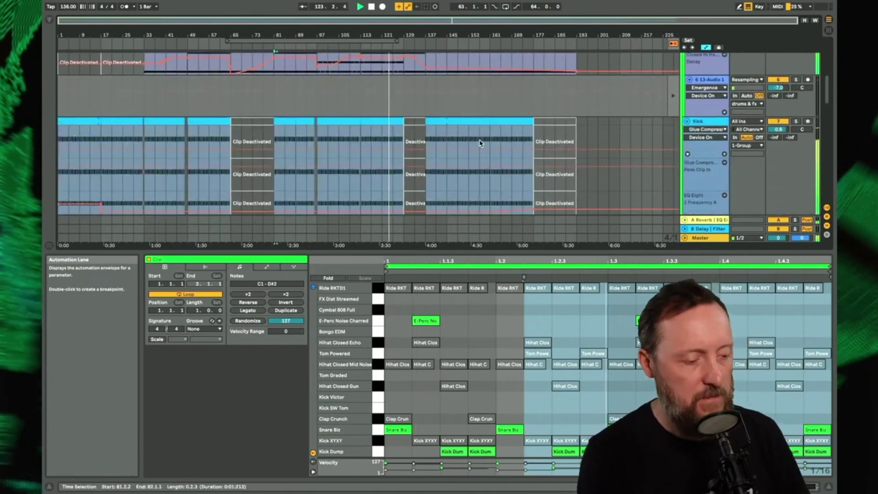
{"action": "scroll", "coordinate": [475, 140], "scroll_direction": "down", "scroll_amount": 6}
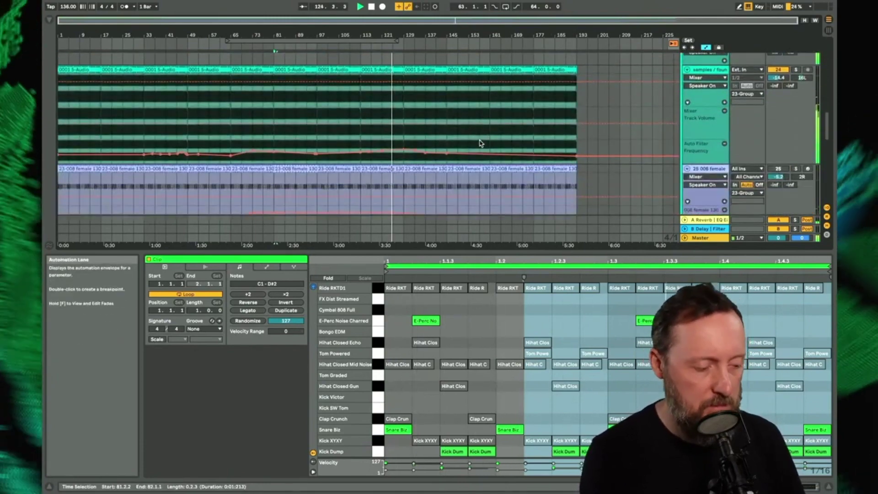
{"action": "scroll", "coordinate": [480, 143], "scroll_direction": "down", "scroll_amount": 2}
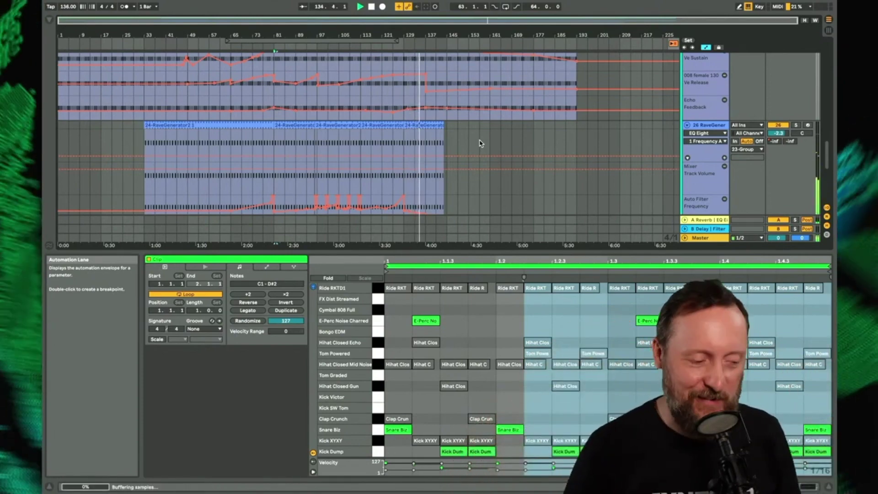
{"action": "scroll", "coordinate": [481, 143], "scroll_direction": "up", "scroll_amount": 2}
{"action": "scroll", "coordinate": [480, 143], "scroll_direction": "up", "scroll_amount": 1}
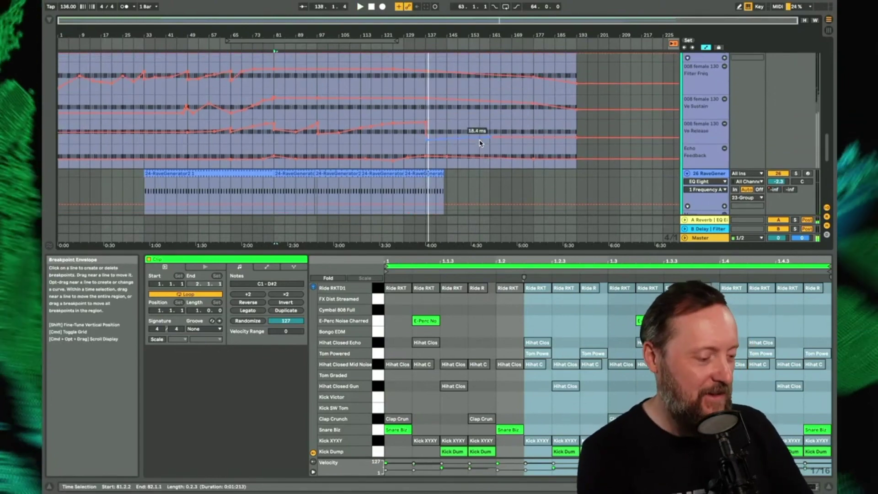
{"action": "key", "text": "space"}
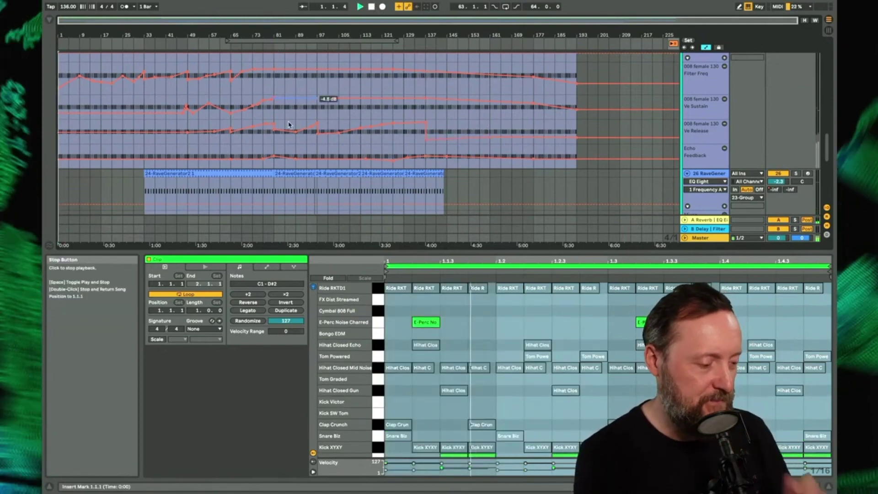
{"action": "scroll", "coordinate": [289, 123], "scroll_direction": "down", "scroll_amount": 5}
{"action": "scroll", "coordinate": [290, 123], "scroll_direction": "down", "scroll_amount": 5}
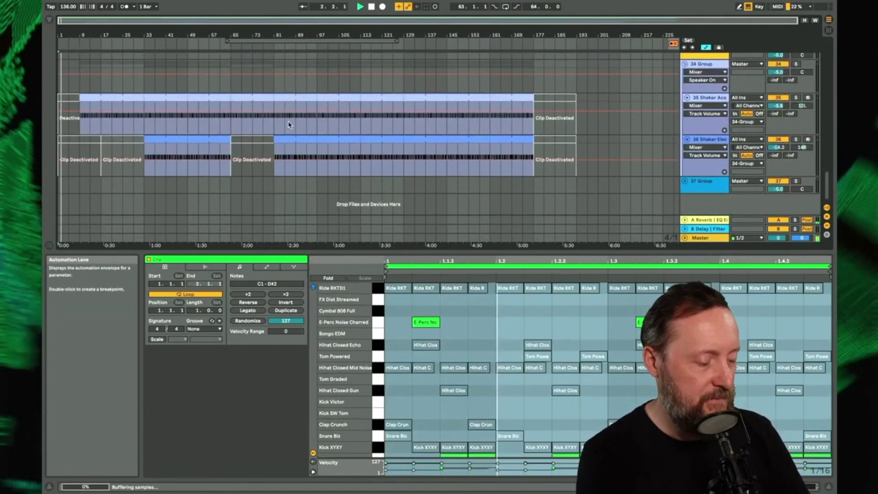
{"action": "scroll", "coordinate": [289, 124], "scroll_direction": "up", "scroll_amount": 6}
{"action": "scroll", "coordinate": [289, 124], "scroll_direction": "up", "scroll_amount": 1}
Pull the early filter automation to 30.7 Hz and raise EQ Eight's low cut to about 50 Hz with lower Q.
{"action": "left_click_drag", "start_coordinate": [144, 113], "coordinate": [56, 115]}
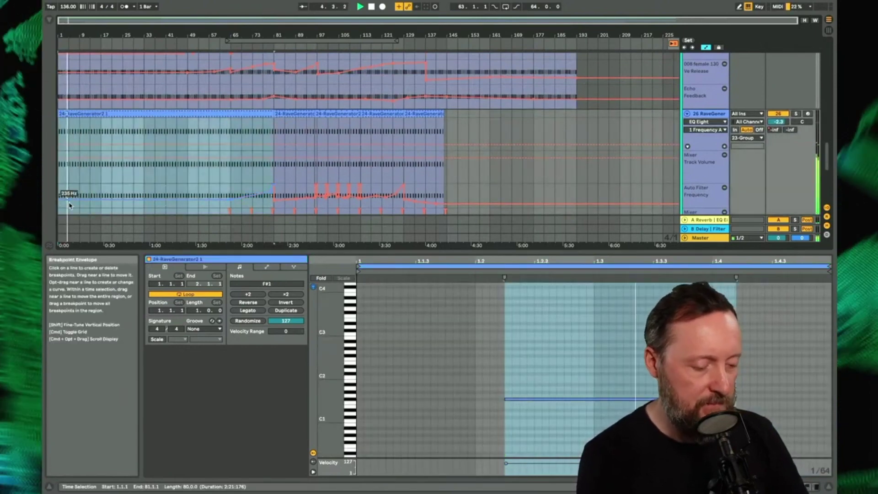
{"action": "left_click_drag", "start_coordinate": [62, 204], "coordinate": [62, 201]}
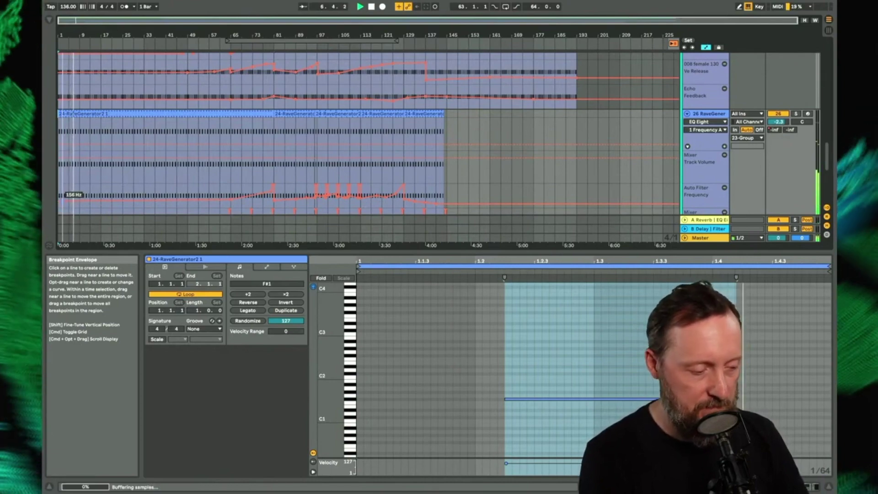
{"action": "key", "text": "shift+Tab"}
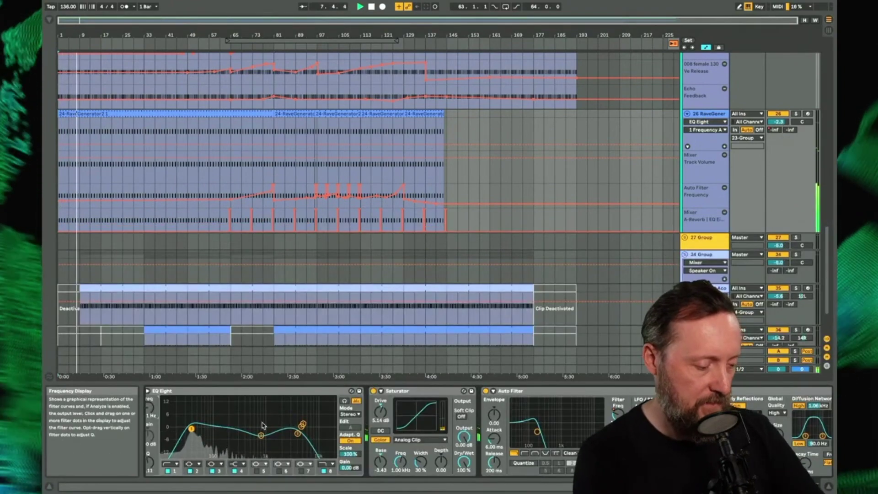
{"action": "scroll", "coordinate": [206, 416], "scroll_direction": "left", "scroll_amount": 2}
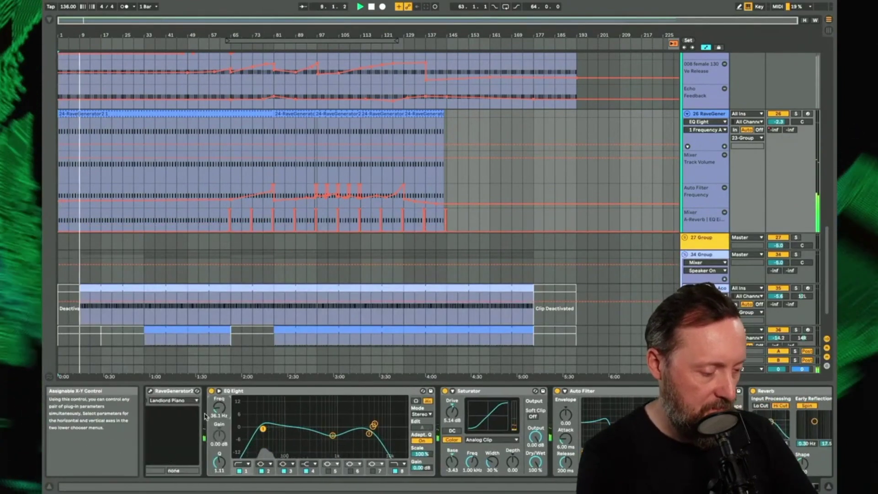
{"action": "left_click_drag", "start_coordinate": [219, 408], "coordinate": [219, 398]}
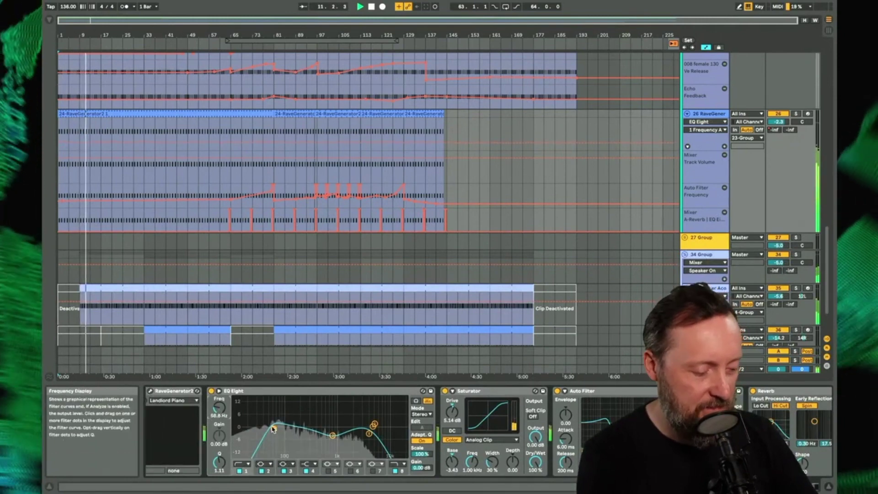
{"action": "left_click_drag", "start_coordinate": [274, 428], "coordinate": [273, 432]}
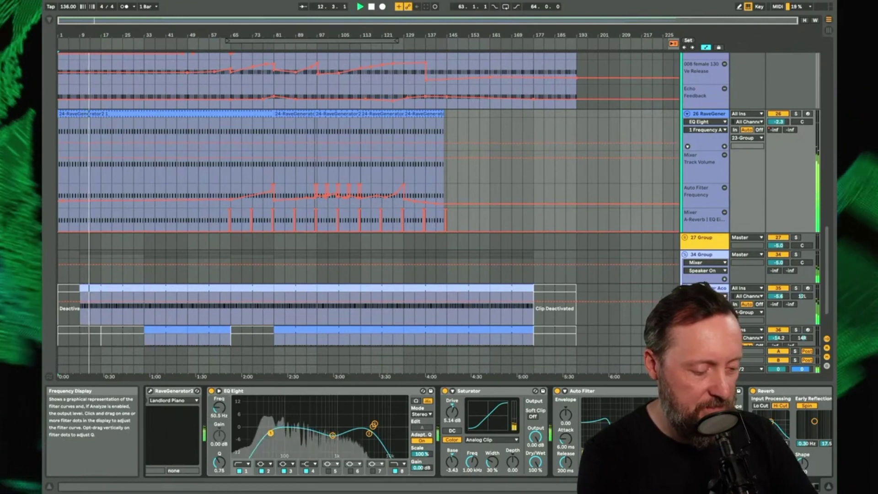
Shape EQ Eight with a gentle dip near 125 Hz and a broad boost around 1 kHz.
{"action": "left_click_drag", "start_coordinate": [332, 435], "coordinate": [291, 435]}
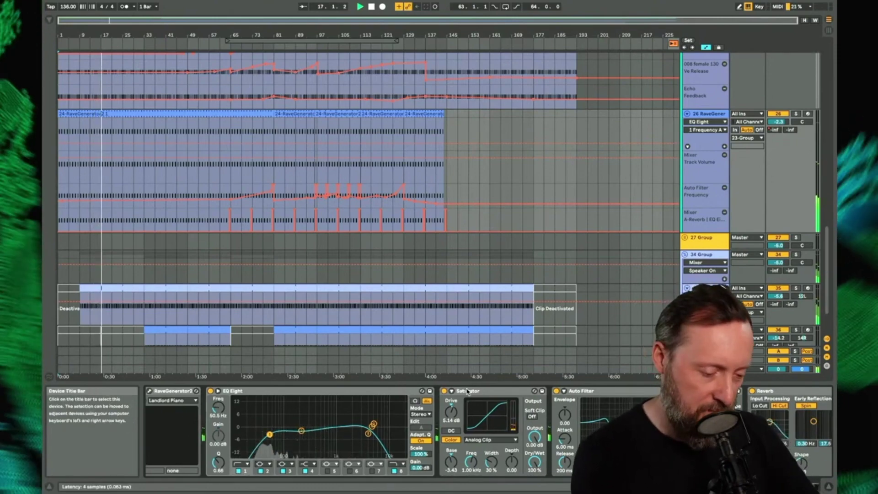
{"action": "scroll", "coordinate": [597, 414], "scroll_direction": "right", "scroll_amount": 3}
{"action": "scroll", "coordinate": [306, 433], "scroll_direction": "left", "scroll_amount": 4}
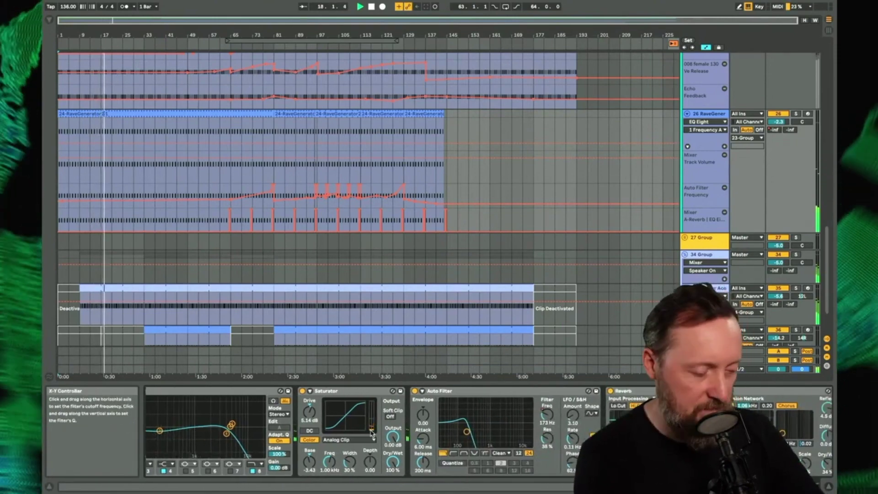
{"action": "left_click_drag", "start_coordinate": [299, 430], "coordinate": [333, 422]}
{"action": "scroll", "coordinate": [424, 458], "scroll_direction": "right", "scroll_amount": 4}
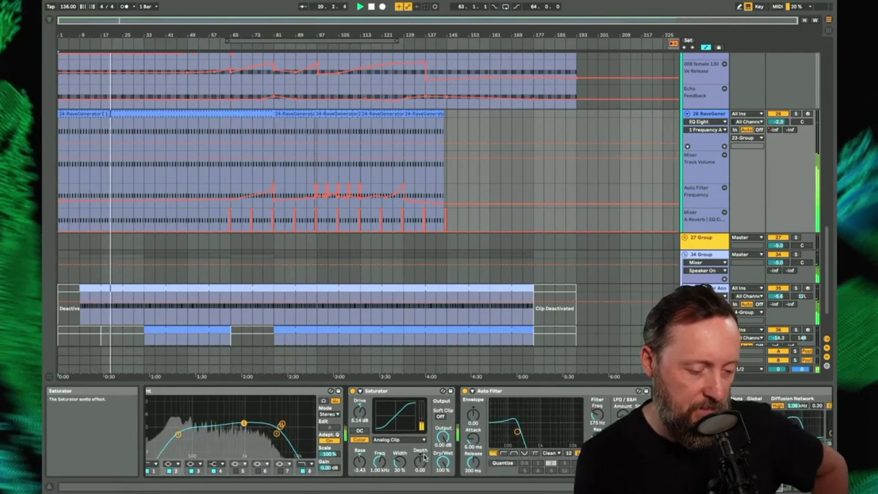
Solo RaveGenerator and set the Auto Filter LFO to amount 13.3, rate 0.33 Hz, phase 206°.
{"action": "left_click", "coordinate": [796, 115]}
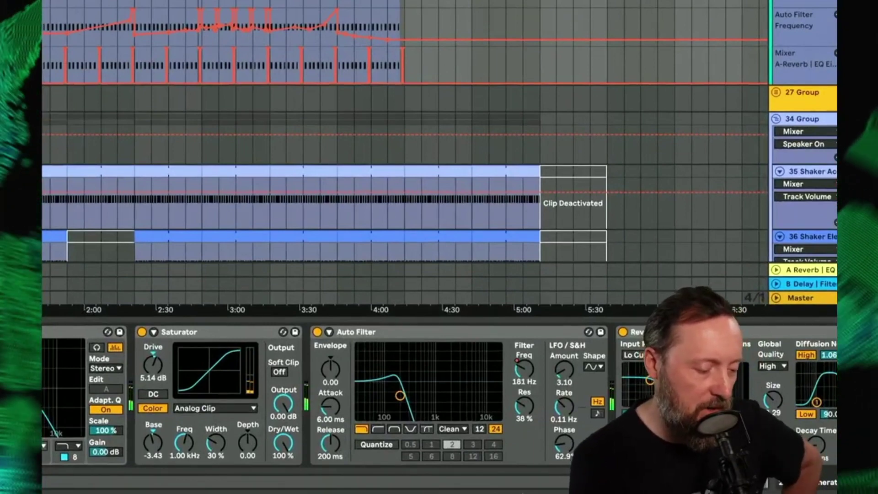
{"action": "left_click_drag", "start_coordinate": [564, 369], "coordinate": [564, 352]}
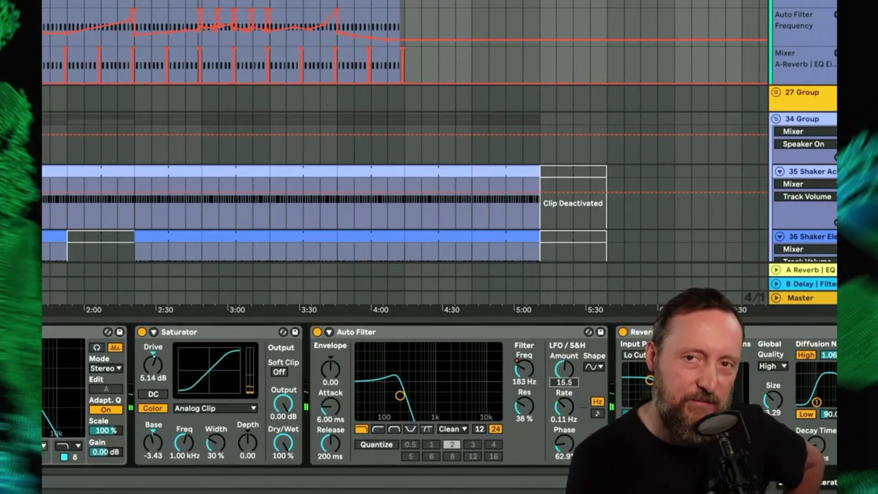
{"action": "left_click", "coordinate": [567, 433]}
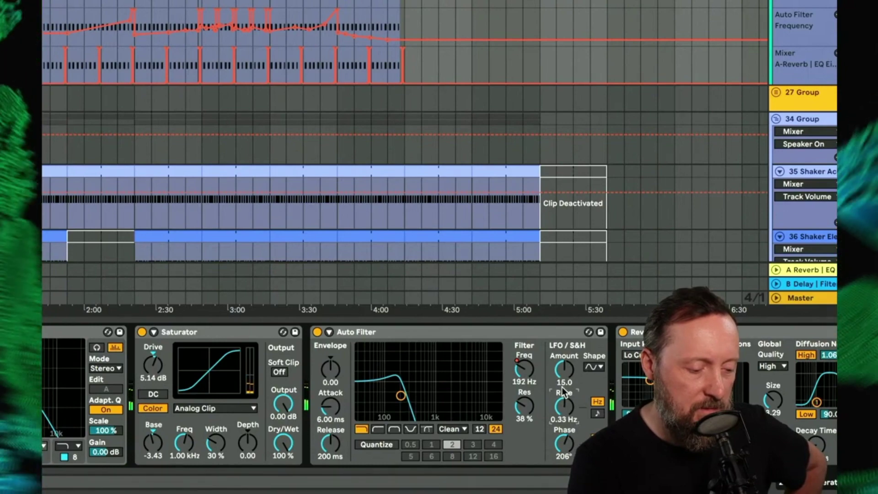
{"action": "scroll", "coordinate": [563, 373], "scroll_direction": "right", "scroll_amount": 10}
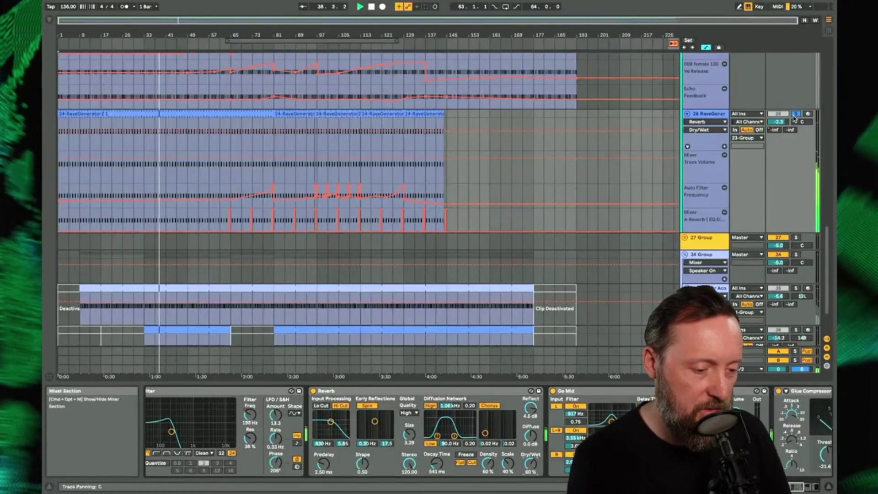
Unsolo RaveGenerator, view Glue Compressor Threshold and Makeup automation, and narrow Go Mid's left delay filter.
{"action": "left_click", "coordinate": [795, 118]}
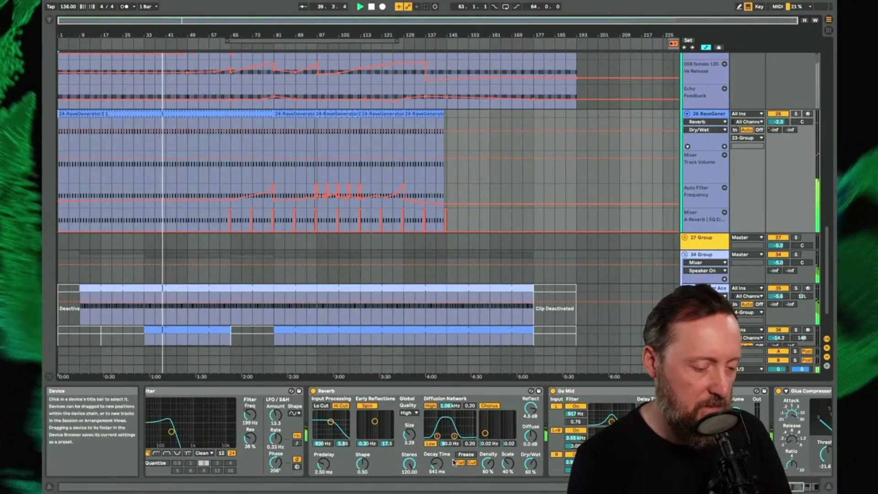
{"action": "scroll", "coordinate": [454, 463], "scroll_direction": "right", "scroll_amount": 5}
{"action": "left_click", "coordinate": [581, 454]}
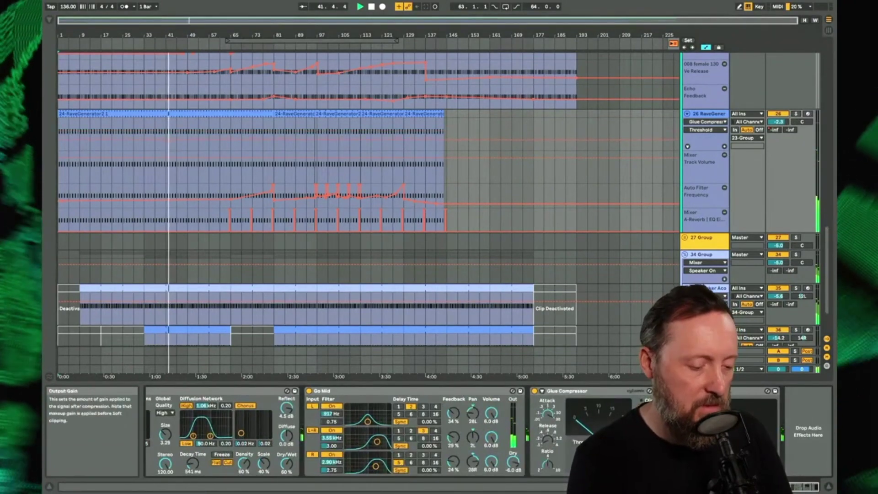
{"action": "left_click", "coordinate": [612, 454]}
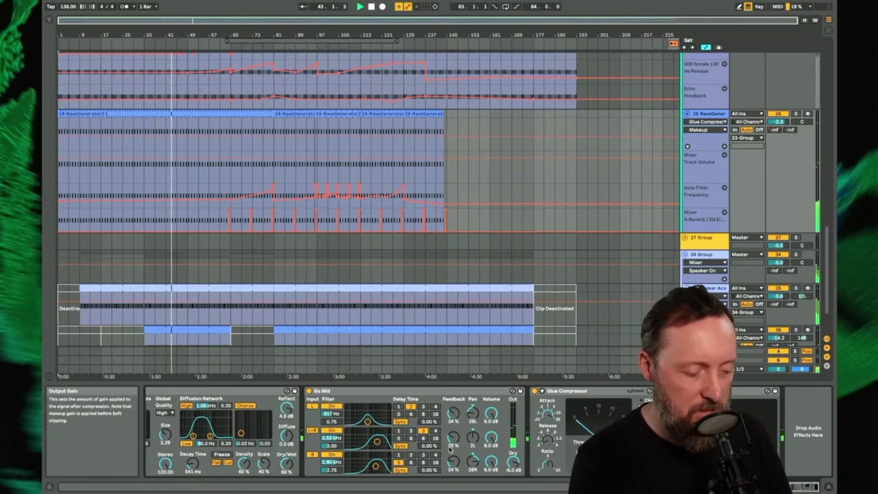
{"action": "scroll", "coordinate": [458, 453], "scroll_direction": "left", "scroll_amount": 3}
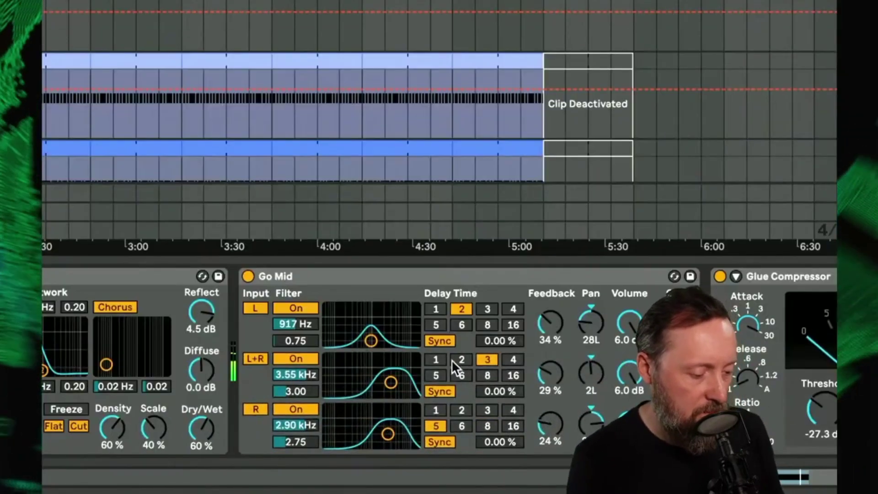
{"action": "left_click_drag", "start_coordinate": [371, 341], "coordinate": [371, 321]}
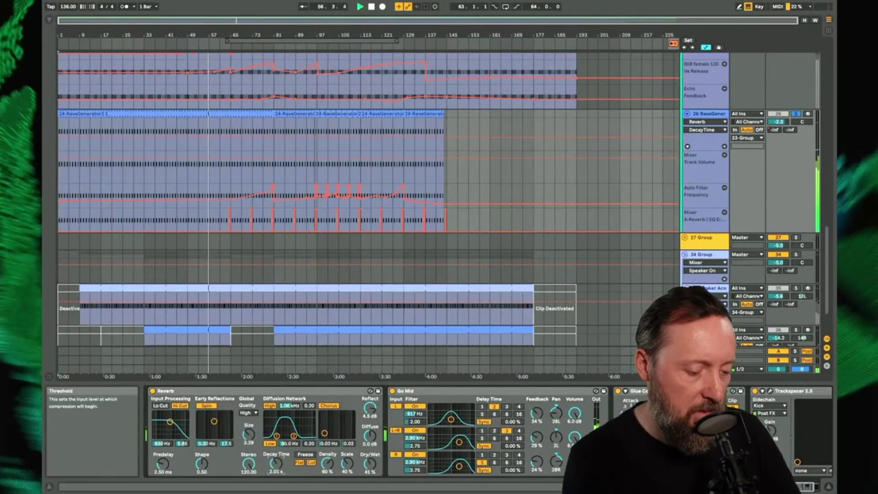
Switch the automation lane between Glue Compressor Makeup and Threshold, then unsolo RaveGenerator.
{"action": "left_click", "coordinate": [713, 434]}
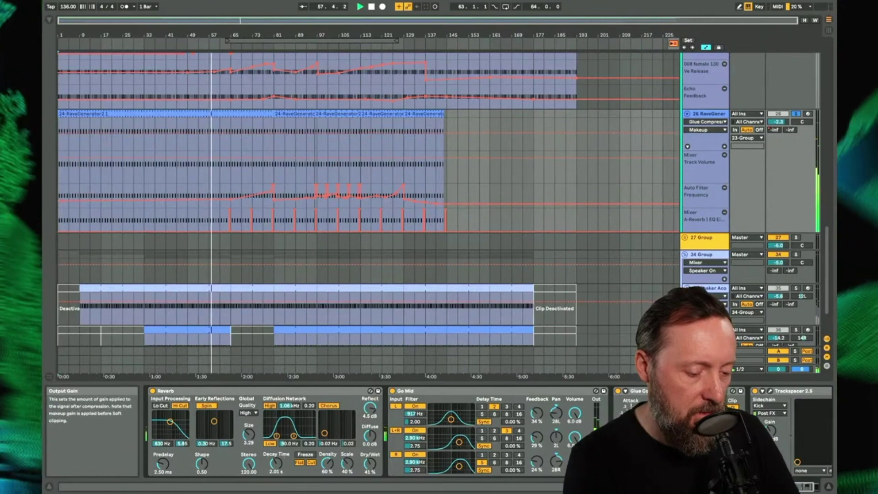
{"action": "left_click", "coordinate": [663, 435]}
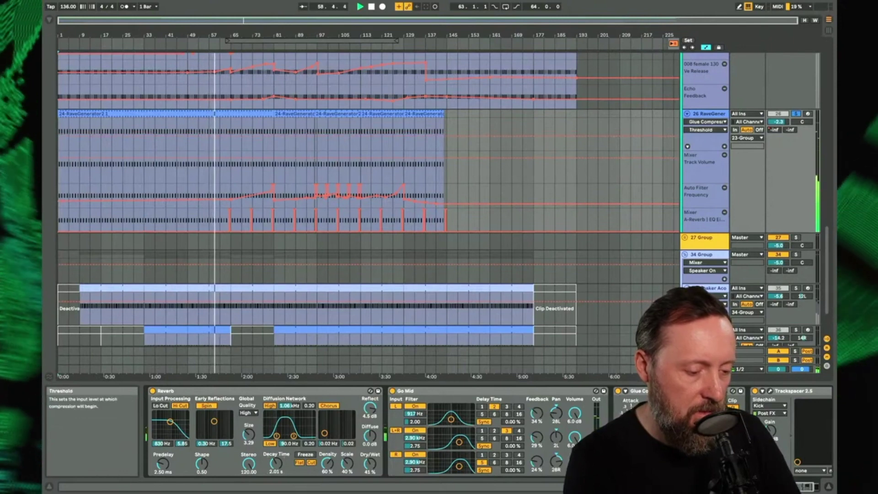
{"action": "left_click", "coordinate": [795, 113]}
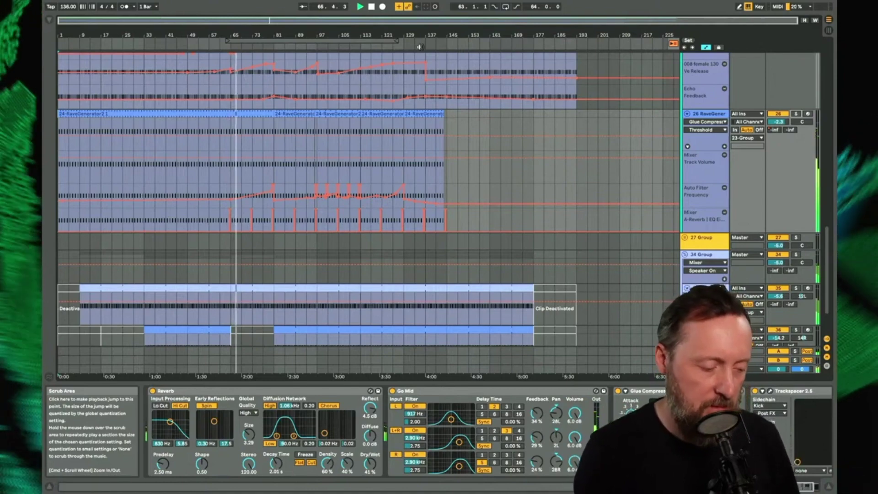
{"action": "mouse_move", "coordinate": [253, 198]}
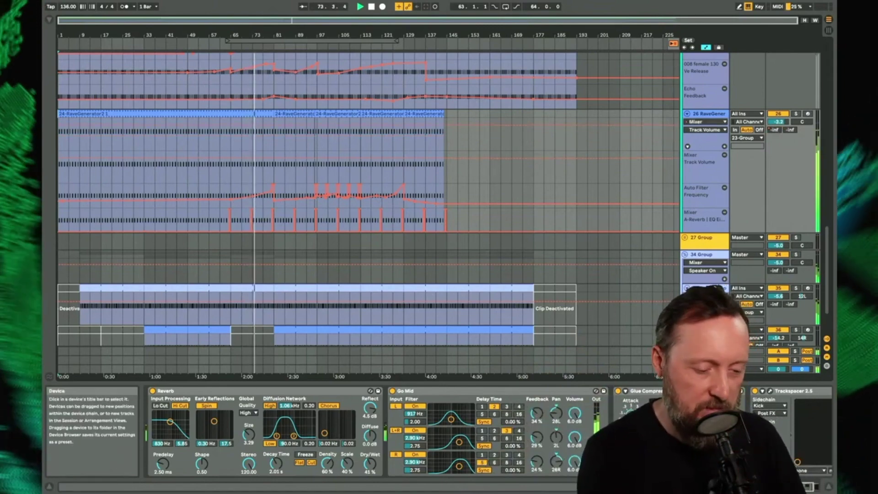
{"action": "scroll", "coordinate": [453, 434], "scroll_direction": "right", "scroll_amount": 3}
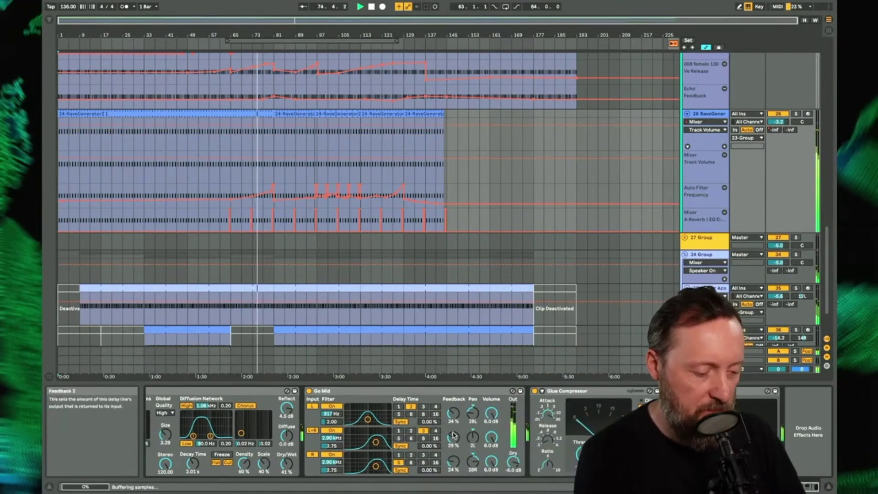
{"action": "scroll", "coordinate": [453, 434], "scroll_direction": "left", "scroll_amount": 6}
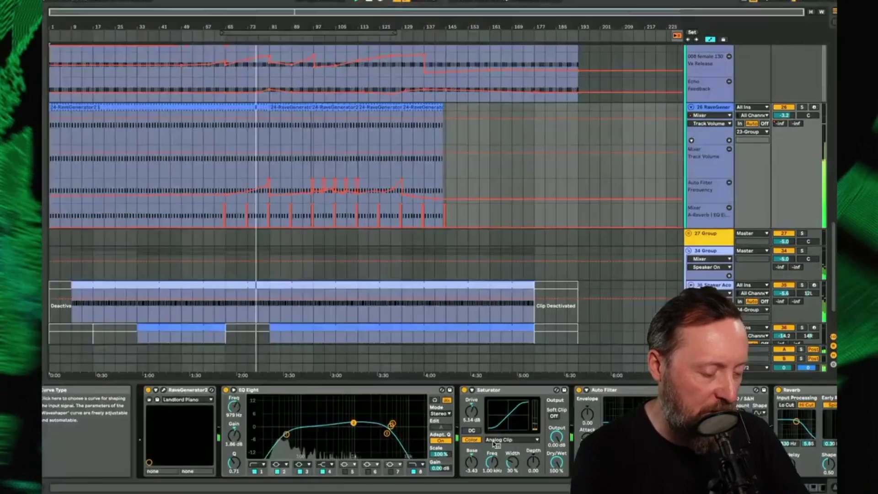
Switch off RaveGenerator's Saturator and drag EQ Eight's lowest band to 43.5 Hz.
{"action": "left_click", "coordinate": [464, 391]}
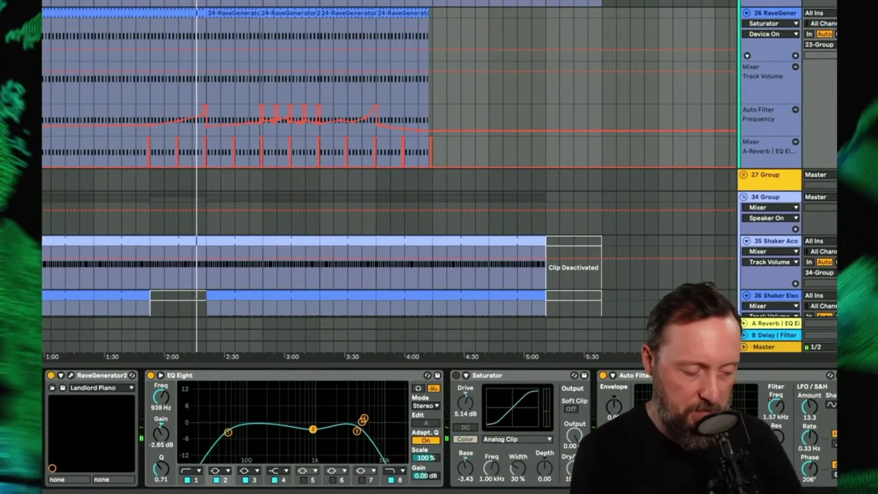
{"action": "left_click_drag", "start_coordinate": [227, 432], "coordinate": [223, 432]}
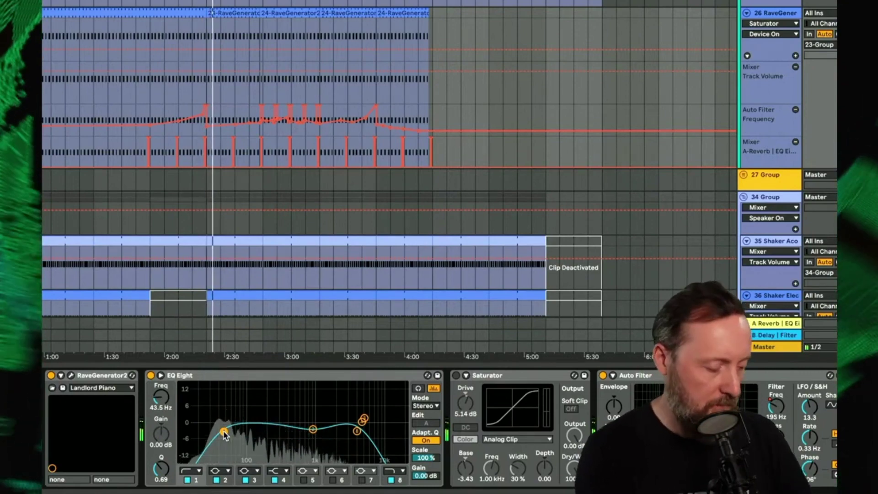
{"action": "key", "text": "Tab"}
{"action": "key", "text": "Tab"}
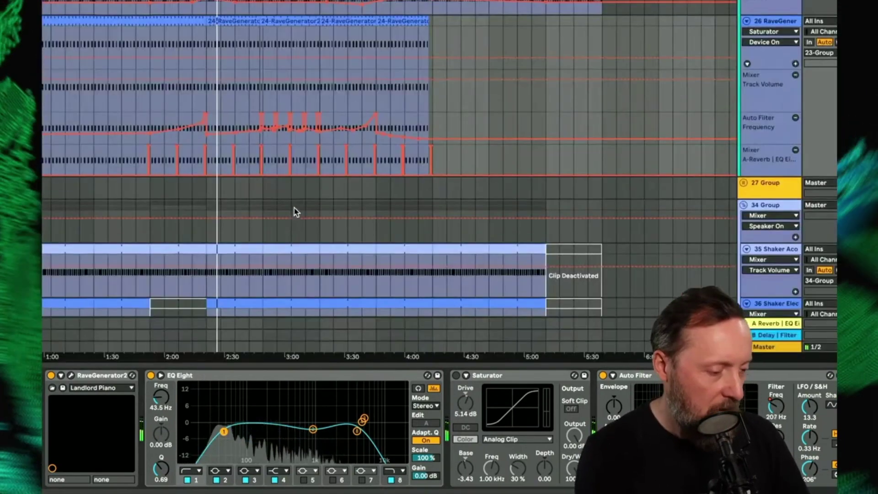
{"action": "scroll", "coordinate": [367, 137], "scroll_direction": "down", "scroll_amount": 5}
Open the 909 Core Kit drum clip in the note editor.
{"action": "scroll", "coordinate": [370, 142], "scroll_direction": "up", "scroll_amount": 3}
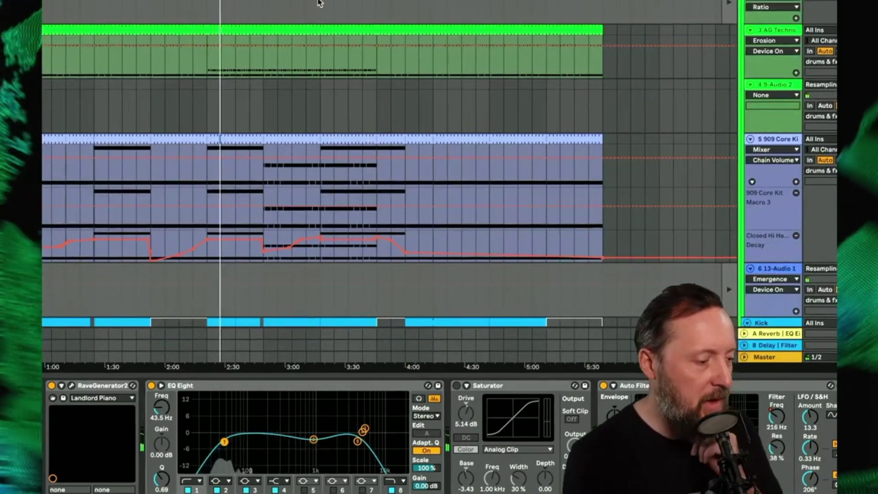
{"action": "left_click", "coordinate": [421, 169]}
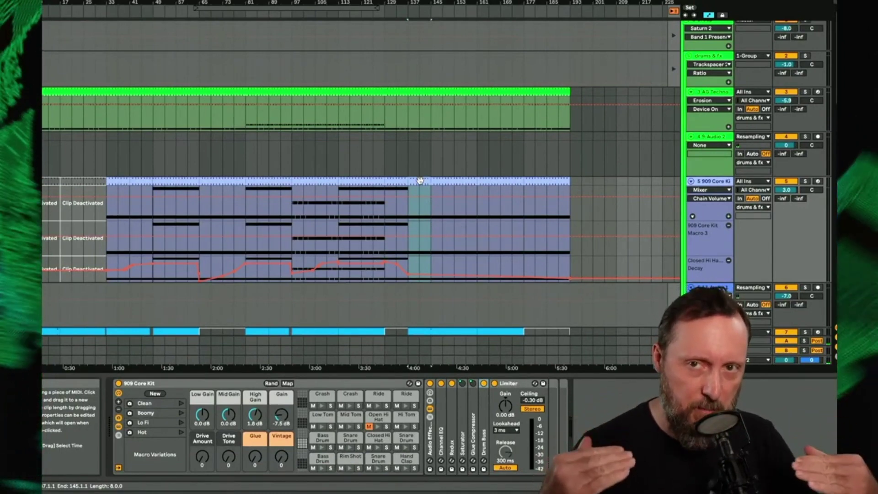
{"action": "left_click", "coordinate": [115, 183]}
{"action": "double_click", "coordinate": [114, 184]}
Check the velocities of the off-beat Closed Hi notes, then start playback.
{"action": "left_click", "coordinate": [384, 385]}
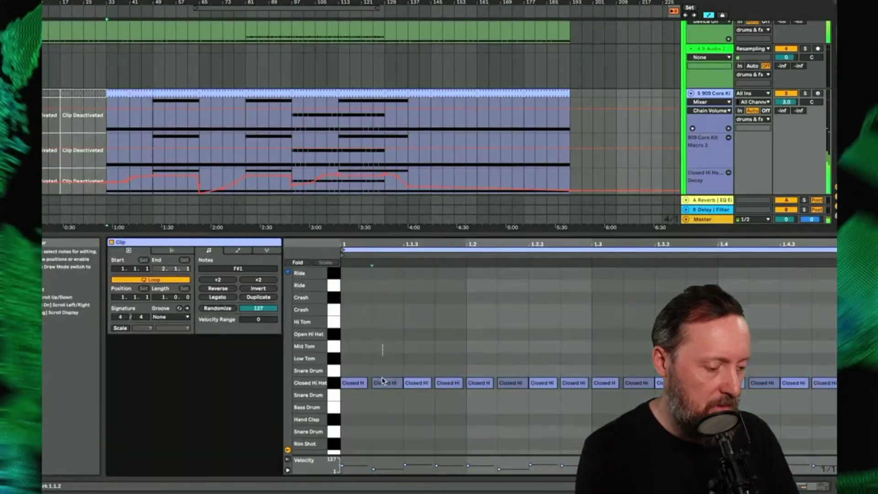
{"action": "left_click", "coordinate": [450, 384]}
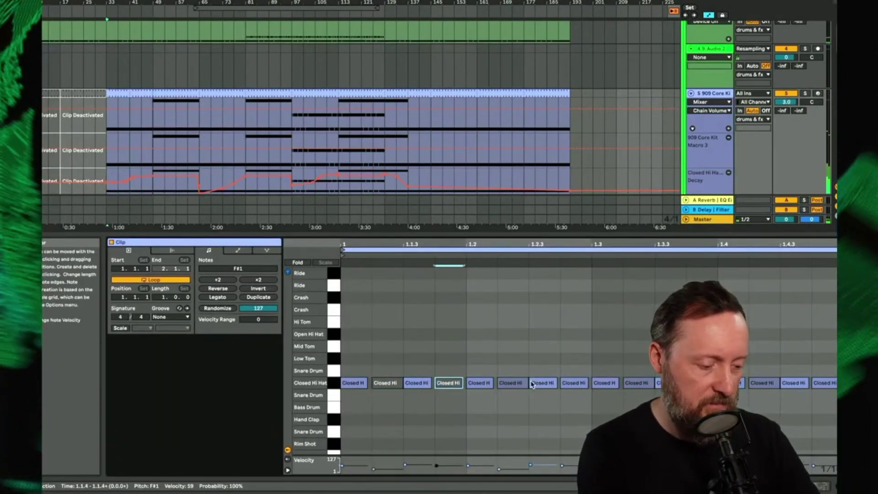
{"action": "left_click", "coordinate": [515, 385]}
{"action": "left_click", "coordinate": [570, 384]}
{"action": "left_click", "coordinate": [638, 386]}
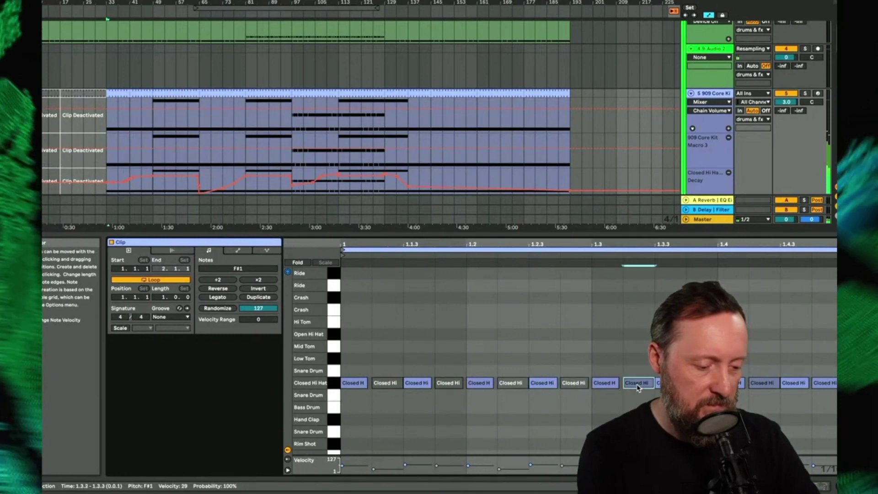
{"action": "left_click", "coordinate": [701, 384]}
{"action": "left_click", "coordinate": [762, 384]}
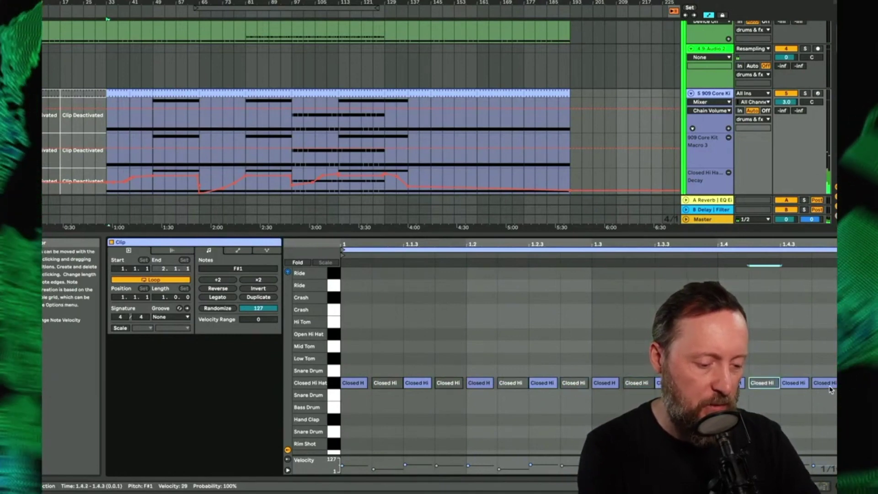
{"action": "left_click", "coordinate": [783, 372]}
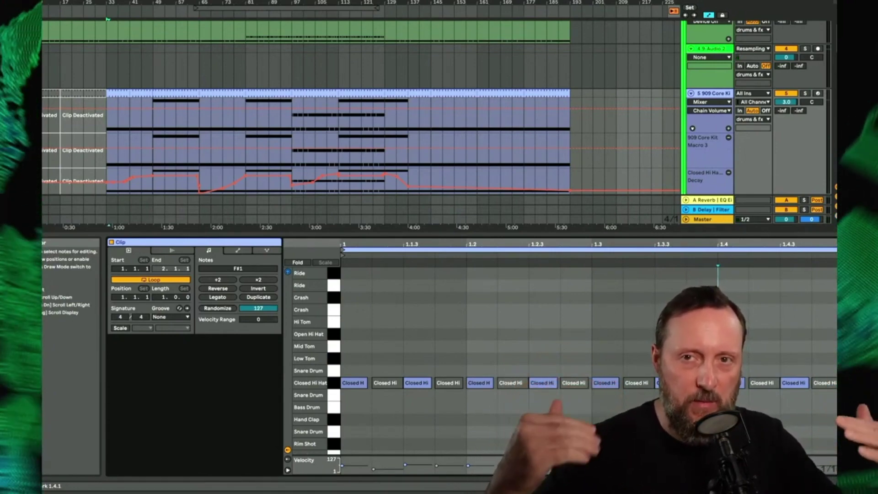
{"action": "key", "text": "space"}
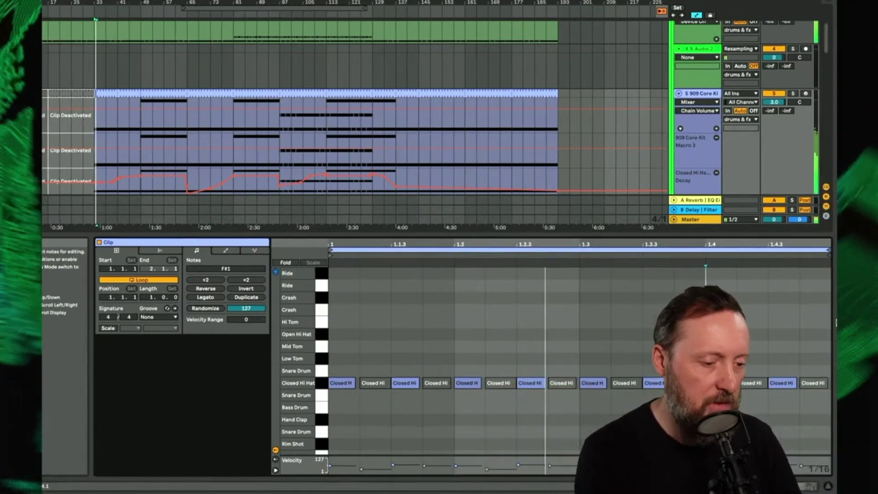
Switch track 8 (13-Audio 1) back on in the Session mixer, at about -9.8 dB.
{"action": "key", "text": "Tab"}
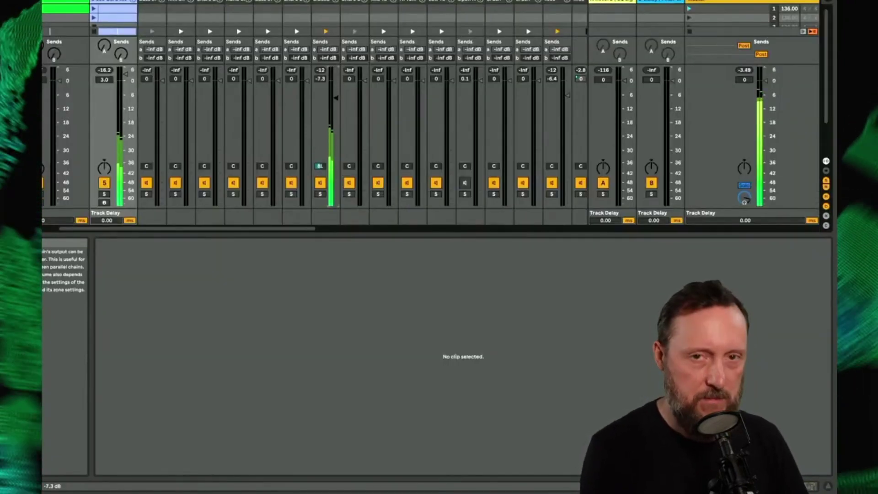
{"action": "scroll", "coordinate": [337, 98], "scroll_direction": "right", "scroll_amount": 10}
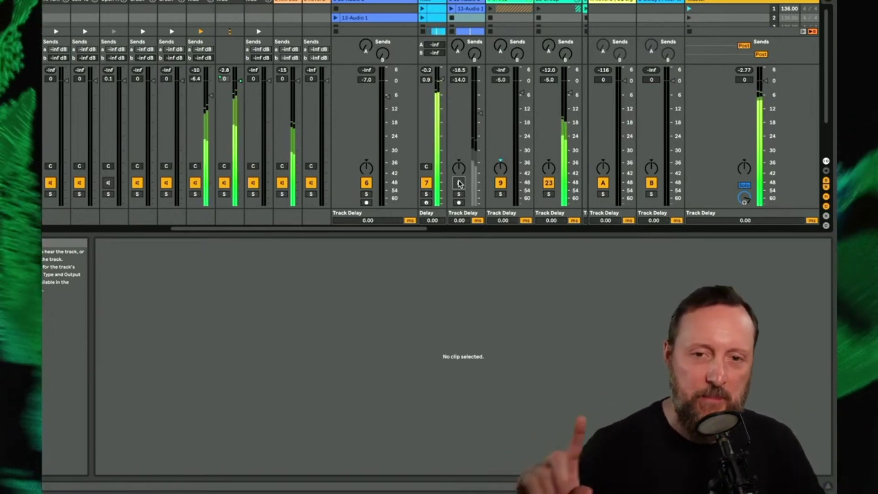
{"action": "left_click", "coordinate": [459, 184]}
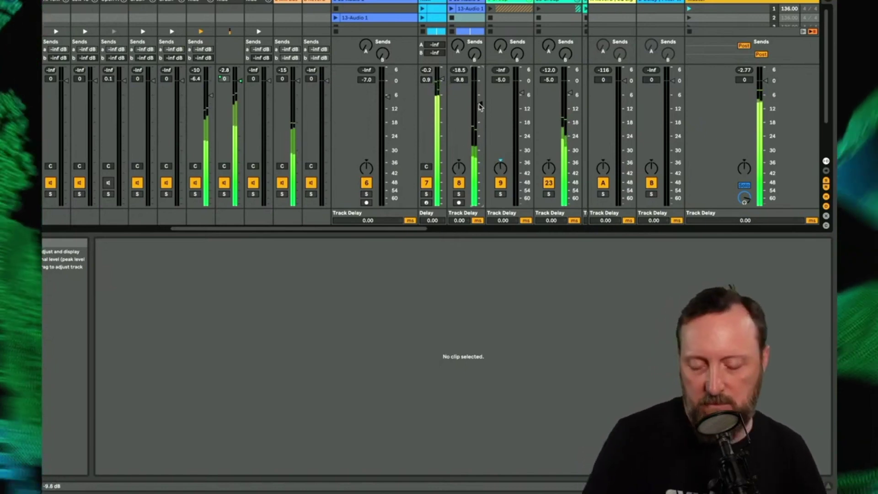
{"action": "scroll", "coordinate": [479, 106], "scroll_direction": "right", "scroll_amount": 3}
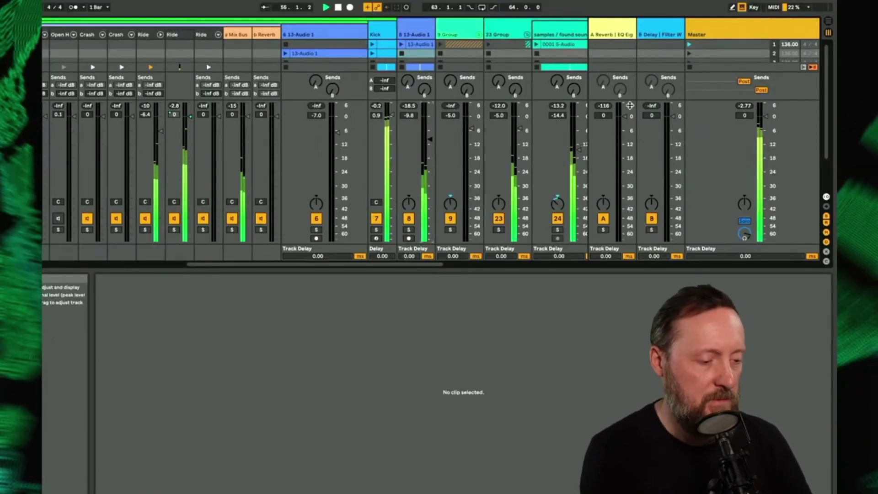
{"action": "scroll", "coordinate": [518, 119], "scroll_direction": "right", "scroll_amount": 3}
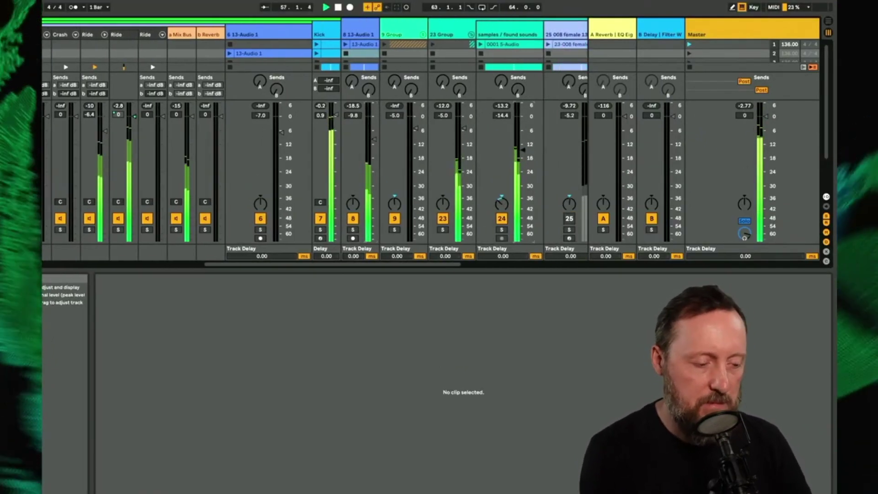
{"action": "scroll", "coordinate": [523, 150], "scroll_direction": "right", "scroll_amount": 6}
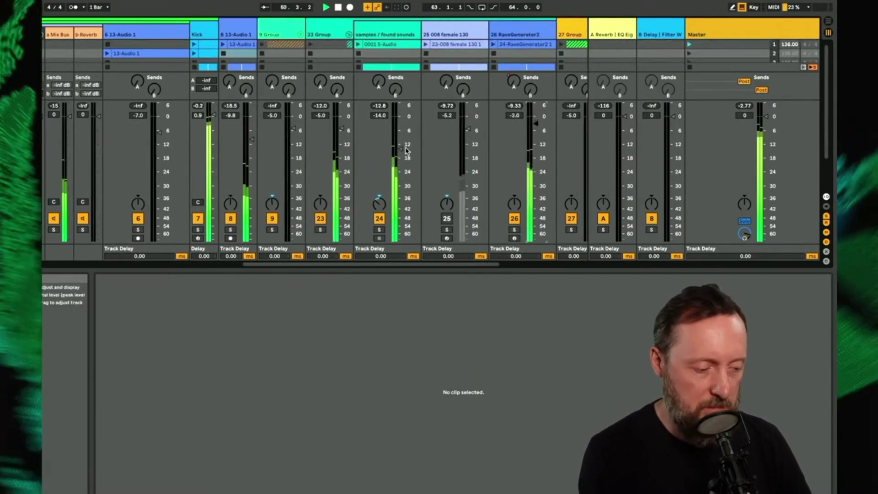
Pull the 909 Core Kit's Closed chain down to -8.0 dB and Ride to -8.1 dB.
{"action": "scroll", "coordinate": [407, 150], "scroll_direction": "right", "scroll_amount": 5}
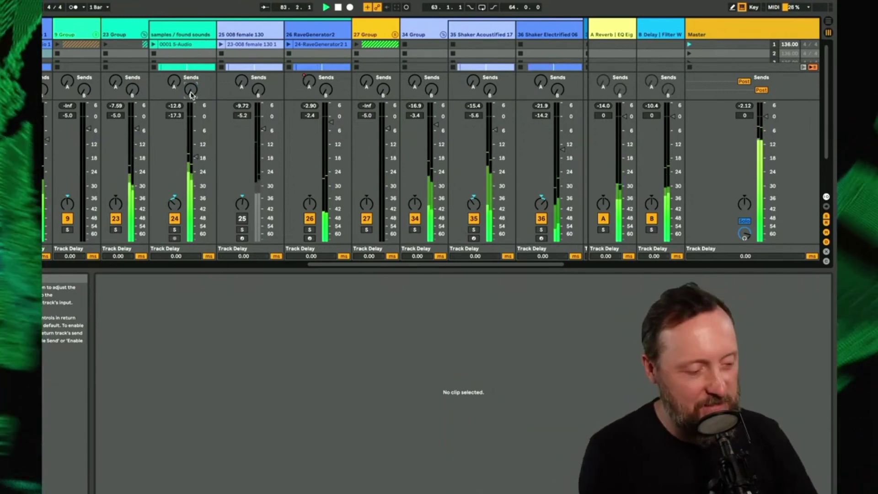
{"action": "scroll", "coordinate": [320, 85], "scroll_direction": "right", "scroll_amount": 3}
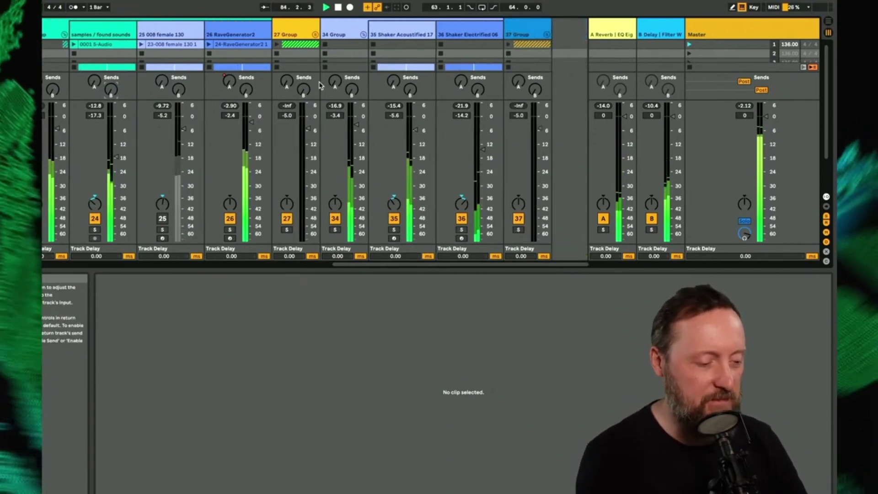
{"action": "scroll", "coordinate": [320, 85], "scroll_direction": "left", "scroll_amount": 10}
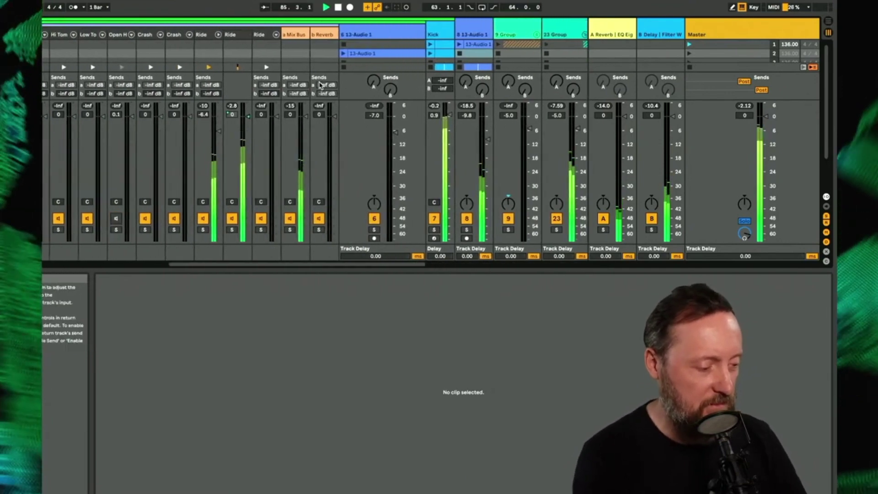
{"action": "scroll", "coordinate": [320, 85], "scroll_direction": "left", "scroll_amount": 8}
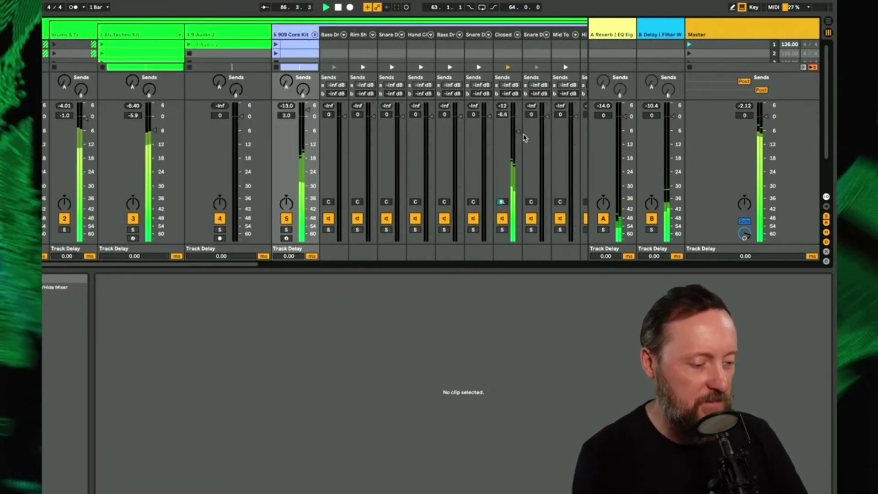
{"action": "left_click_drag", "start_coordinate": [519, 141], "coordinate": [518, 135]}
{"action": "scroll", "coordinate": [514, 138], "scroll_direction": "right", "scroll_amount": 10}
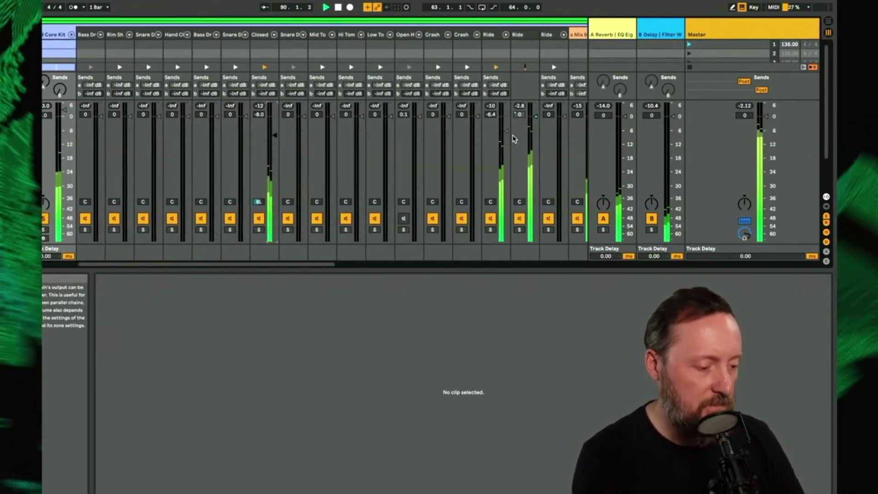
{"action": "left_click_drag", "start_coordinate": [508, 137], "coordinate": [507, 135]}
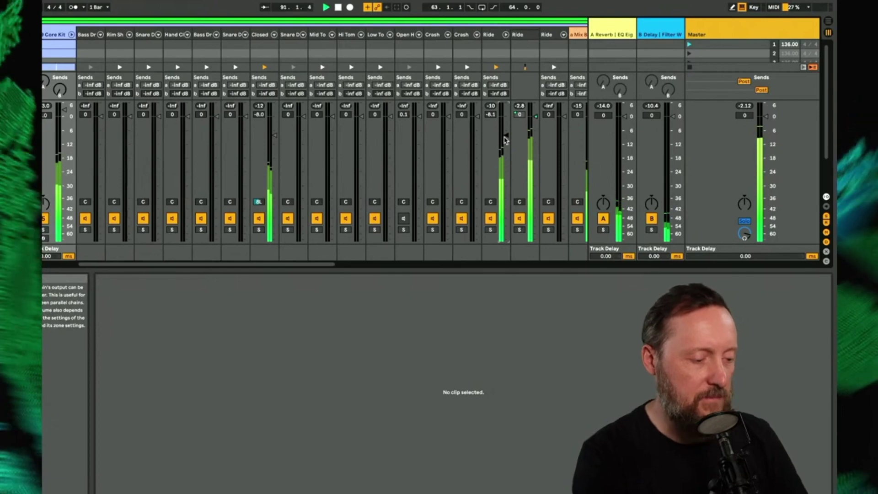
{"action": "scroll", "coordinate": [407, 113], "scroll_direction": "right", "scroll_amount": 20}
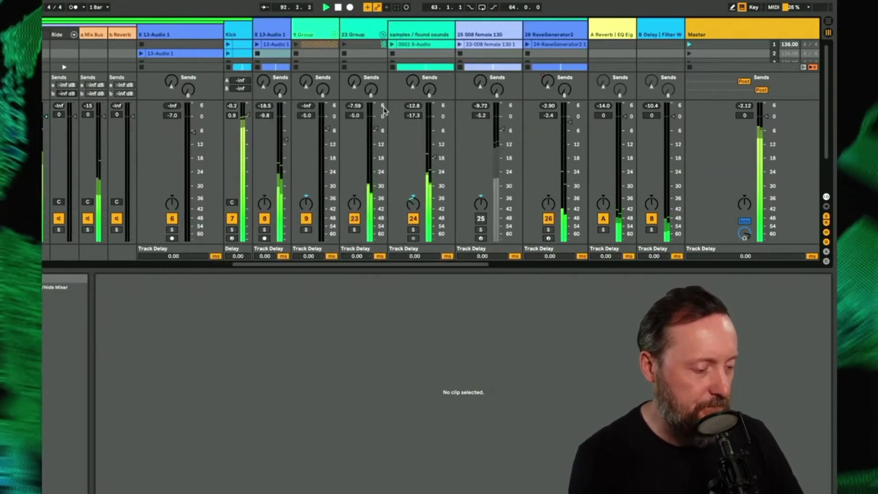
Return to the arrangement and zoom in on the drum clip's bars in the note editor.
{"action": "key", "text": "Tab"}
{"action": "scroll", "coordinate": [376, 146], "scroll_direction": "down", "scroll_amount": 2}
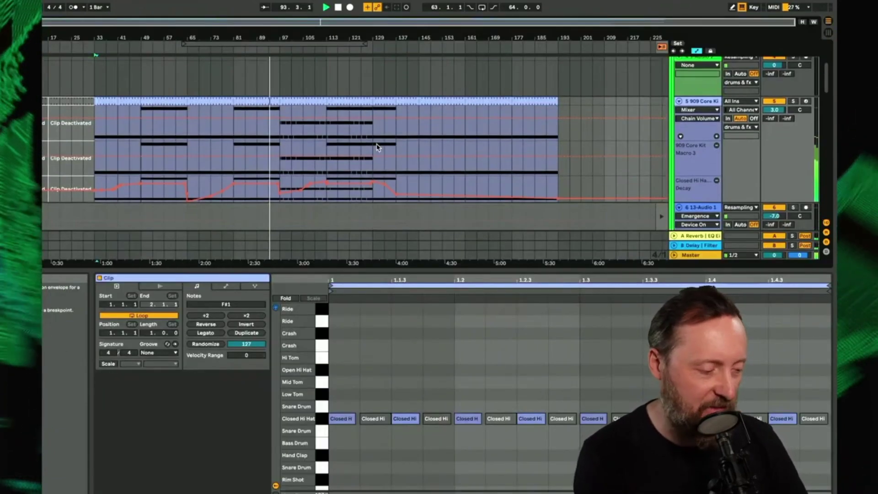
{"action": "left_click", "coordinate": [128, 102]}
{"action": "left_click", "coordinate": [107, 101]}
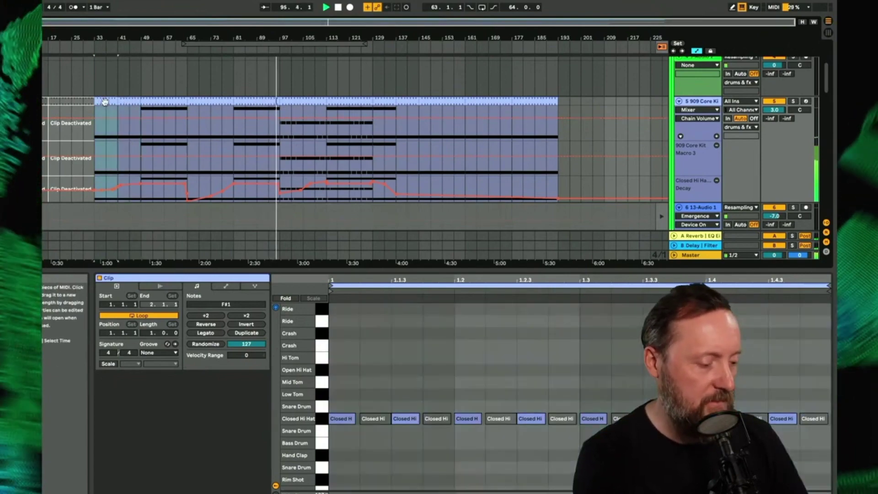
{"action": "key", "text": "plus"}
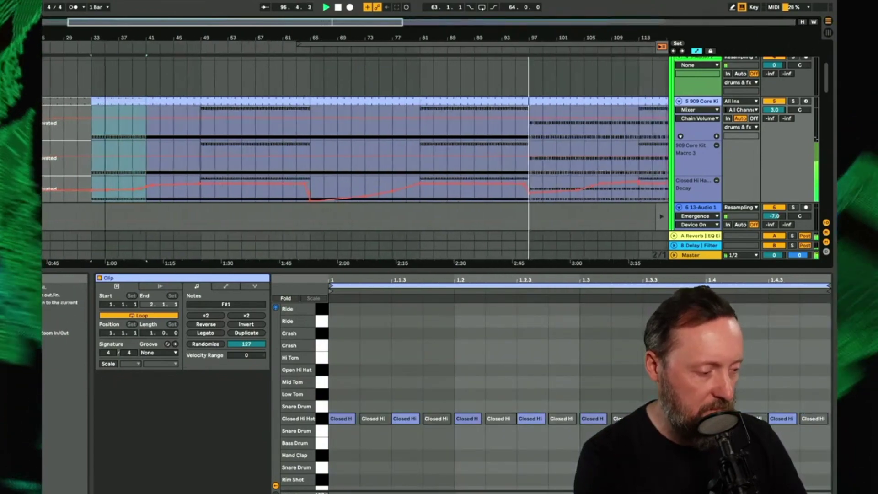
{"action": "key", "text": "space"}
{"action": "key", "text": "space"}
{"action": "left_click", "coordinate": [201, 100]}
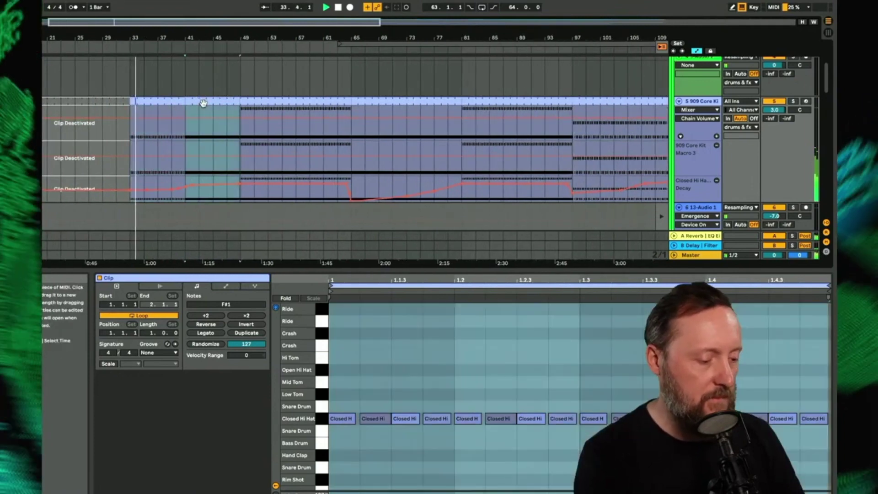
{"action": "left_click", "coordinate": [378, 394]}
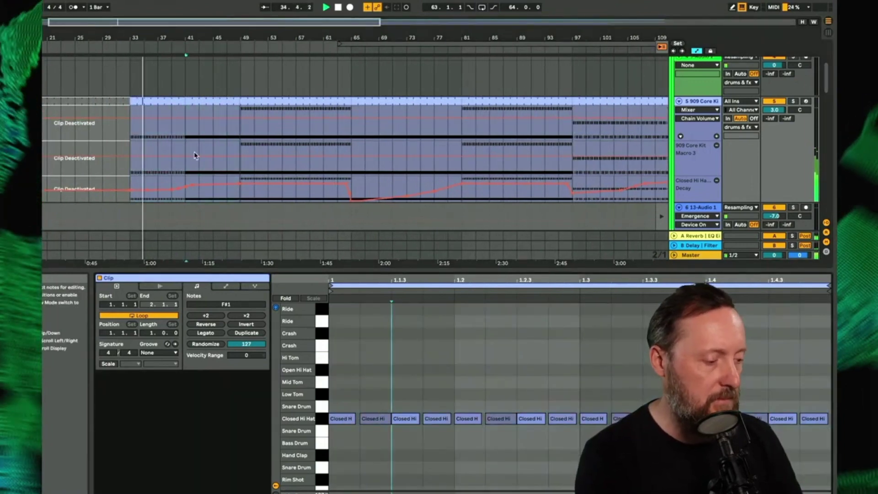
Select the off-beat Closed Hi notes, from the second to the last.
{"action": "left_click", "coordinate": [374, 418]}
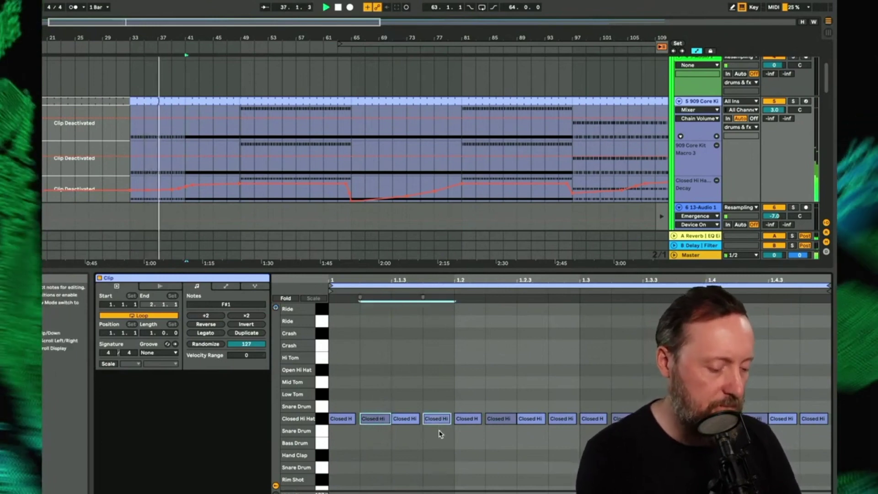
{"action": "left_click", "coordinate": [499, 417], "text": "shift"}
{"action": "left_click", "coordinate": [562, 418], "text": "shift"}
{"action": "left_click", "coordinate": [752, 419], "text": "shift"}
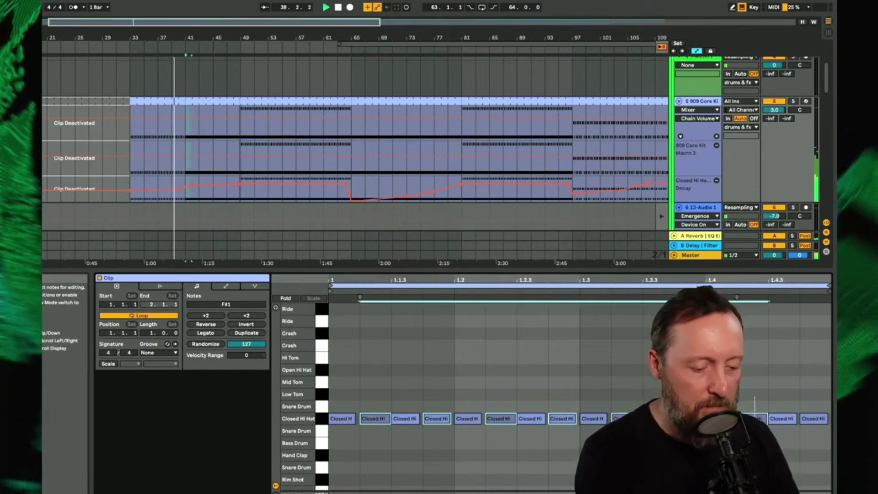
{"action": "left_click", "coordinate": [813, 418], "text": "shift"}
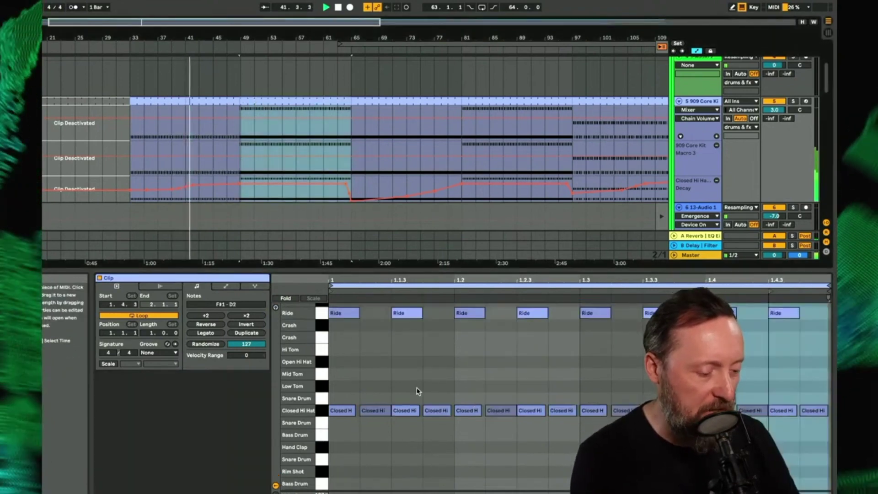
Click through the Closed Hi notes, leaving them deselected.
{"action": "left_click", "coordinate": [374, 410]}
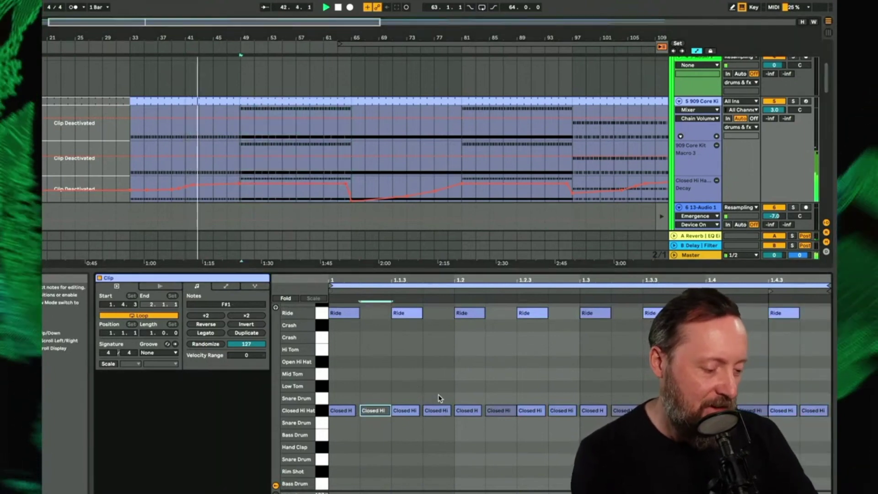
{"action": "left_click", "coordinate": [500, 411]}
{"action": "left_click", "coordinate": [563, 411]}
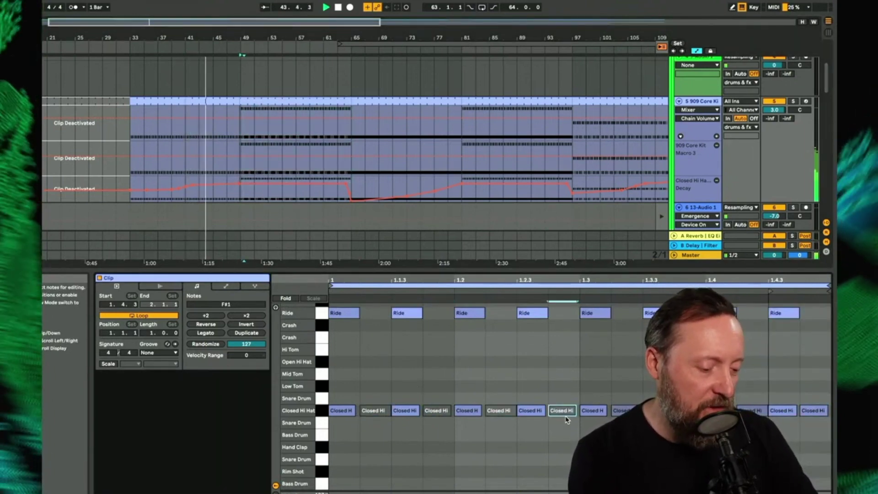
{"action": "left_click", "coordinate": [624, 411]}
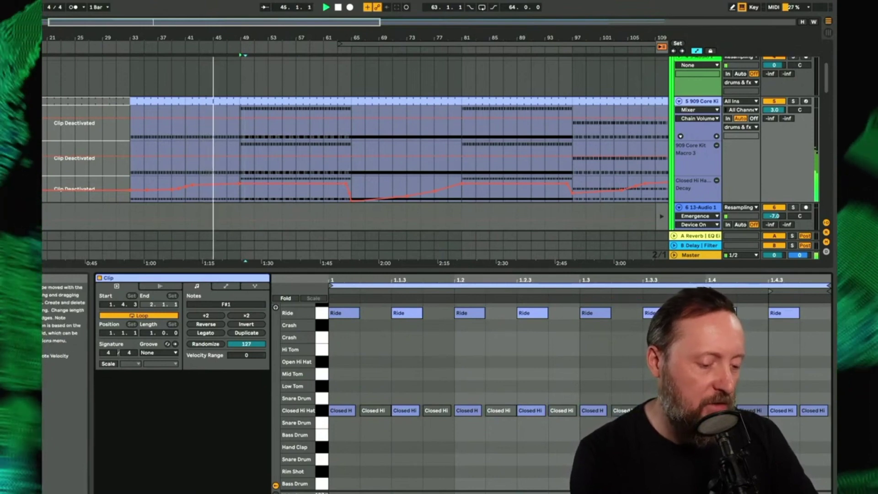
{"action": "left_click", "coordinate": [808, 411]}
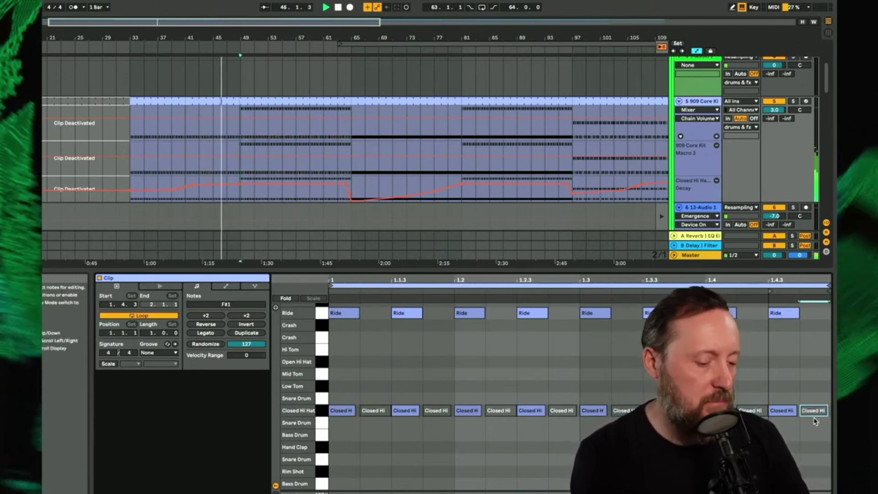
{"action": "left_click", "coordinate": [807, 421]}
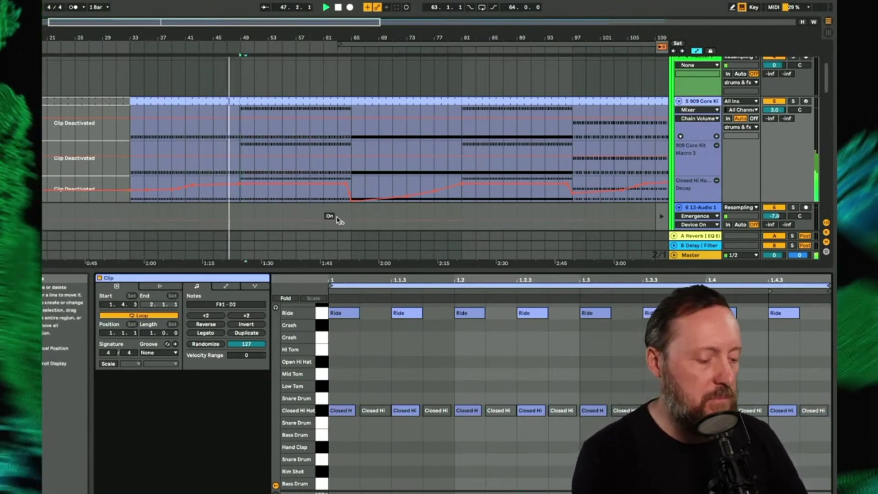
Delete the first Ride note and deactivate the Ride notes at 1.2 and 1.3.
{"action": "left_click", "coordinate": [345, 314]}
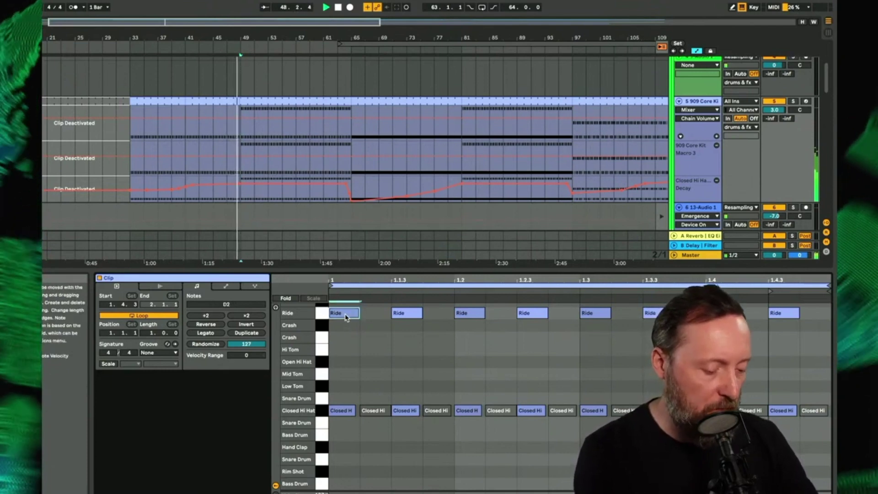
{"action": "key", "text": "Delete"}
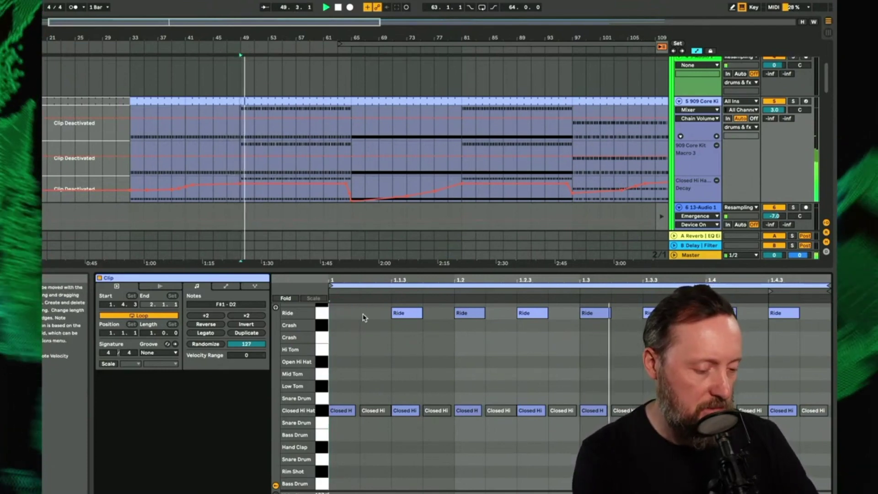
{"action": "left_click", "coordinate": [469, 314]}
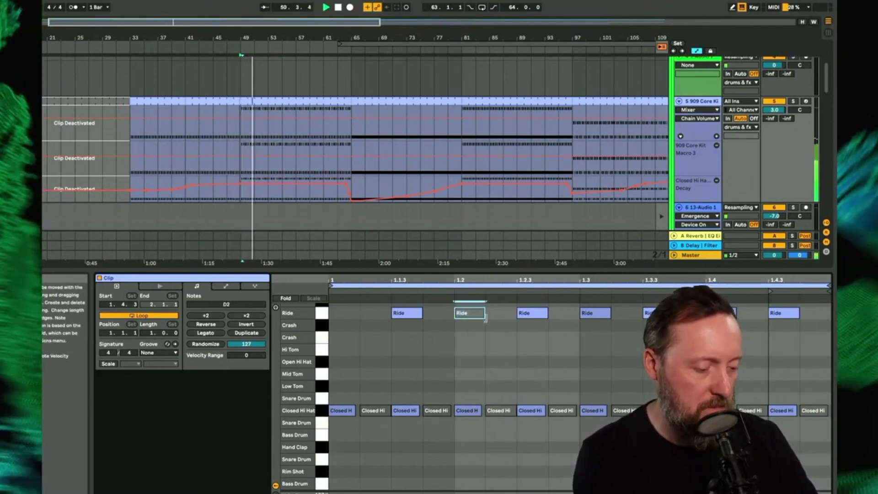
{"action": "key", "text": "0"}
{"action": "left_click", "coordinate": [595, 312]}
{"action": "key", "text": "0"}
{"action": "left_click", "coordinate": [720, 313]}
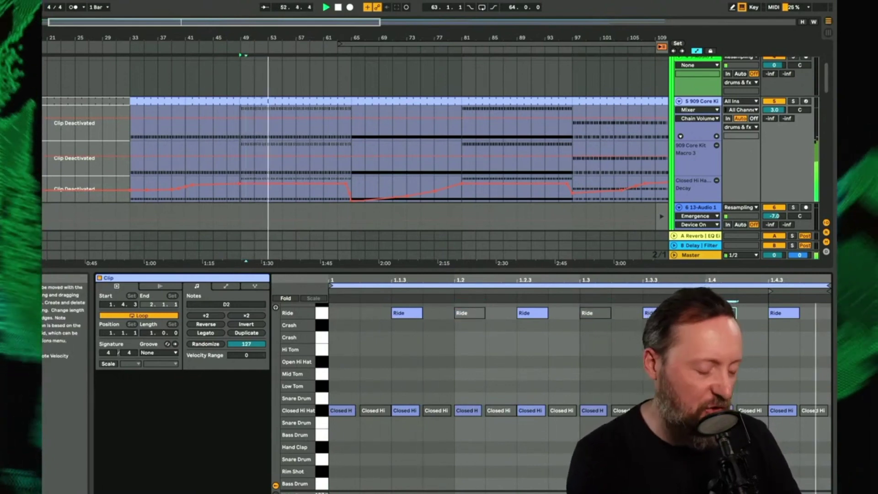
Undo the Ride note edits, stop playback, and hide the clip editor.
{"action": "key", "text": "ctrl+z"}
{"action": "key", "text": "ctrl+z"}
{"action": "key", "text": "ctrl+z"}
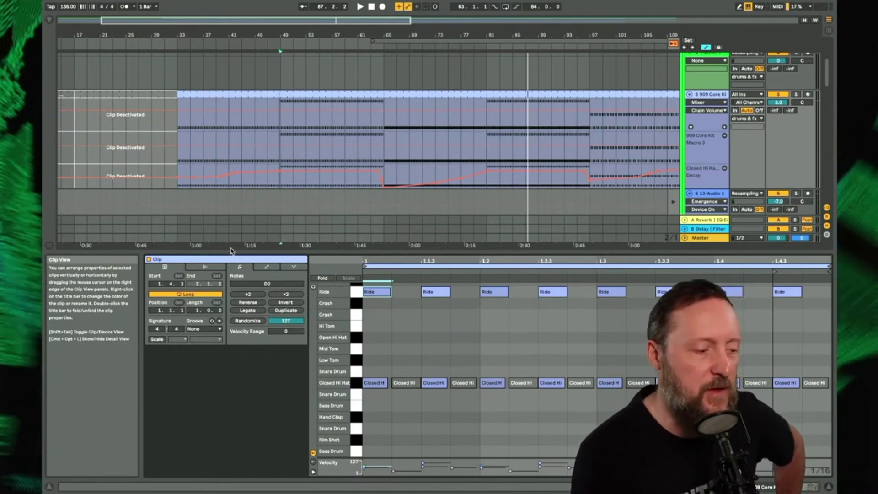
{"action": "left_click", "coordinate": [371, 7]}
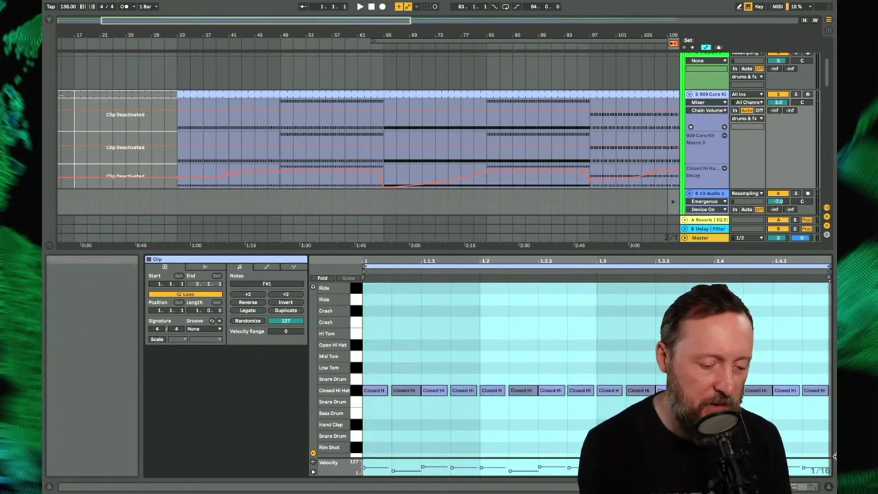
{"action": "left_click", "coordinate": [829, 487]}
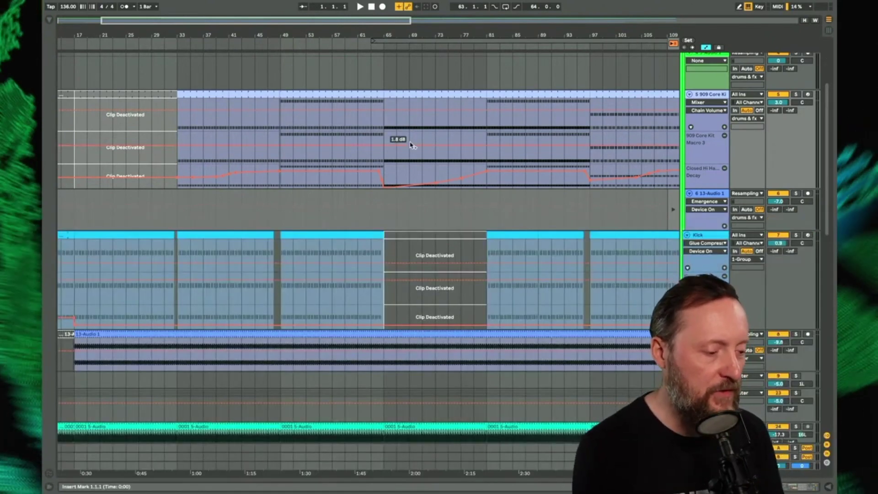
Zoom out to the whole song and play the arrangement from bar 1.
{"action": "left_click_drag", "start_coordinate": [354, 37], "coordinate": [366, 19]}
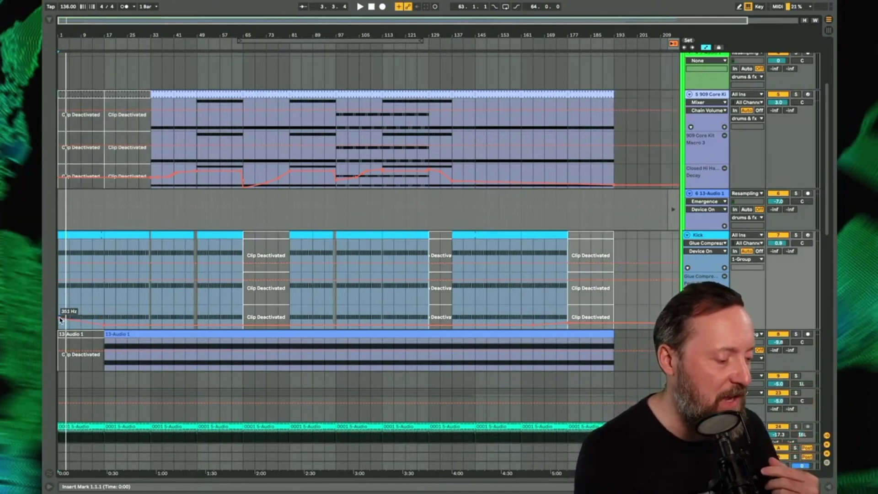
{"action": "key", "text": "space"}
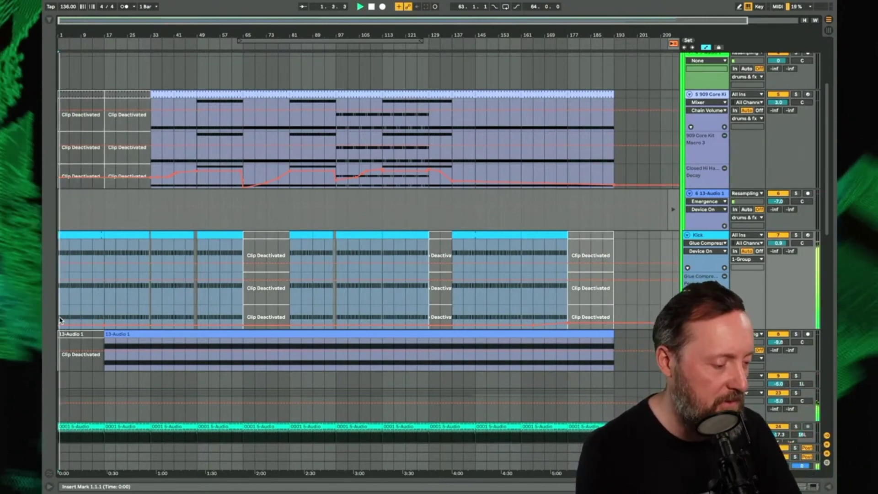
{"action": "scroll", "coordinate": [61, 320], "scroll_direction": "down", "scroll_amount": 5}
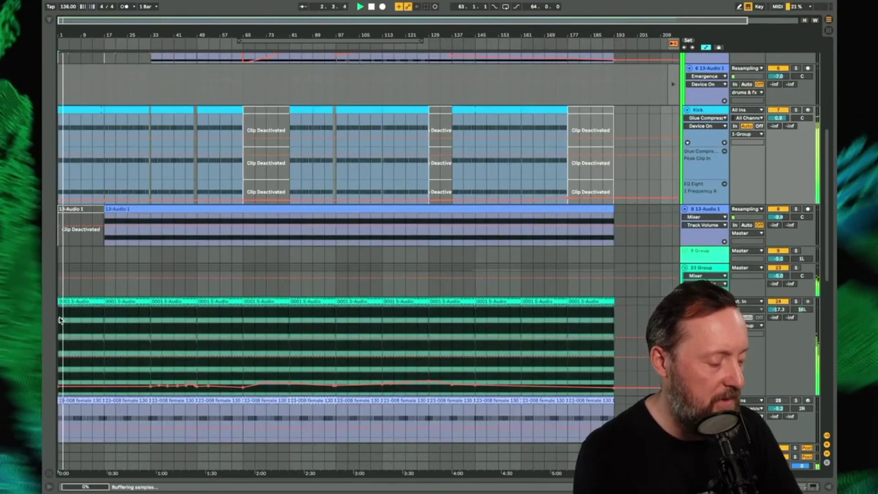
{"action": "scroll", "coordinate": [61, 320], "scroll_direction": "down", "scroll_amount": 3}
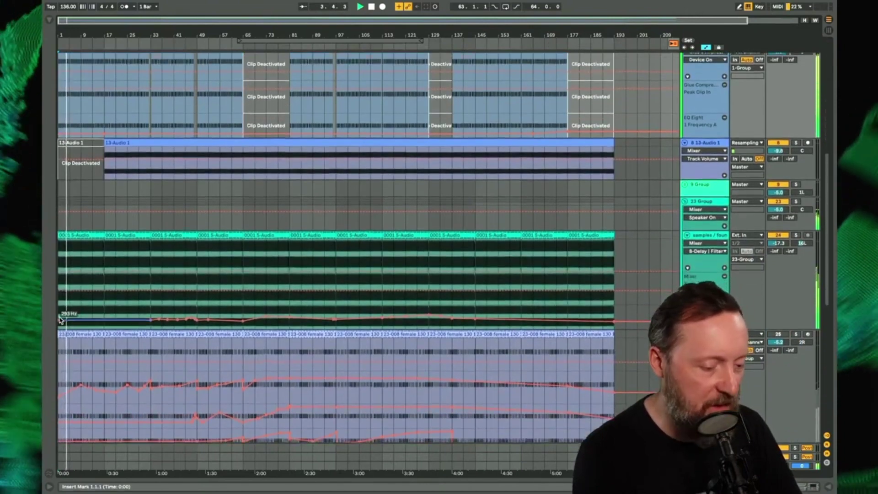
{"action": "scroll", "coordinate": [61, 320], "scroll_direction": "down", "scroll_amount": 5}
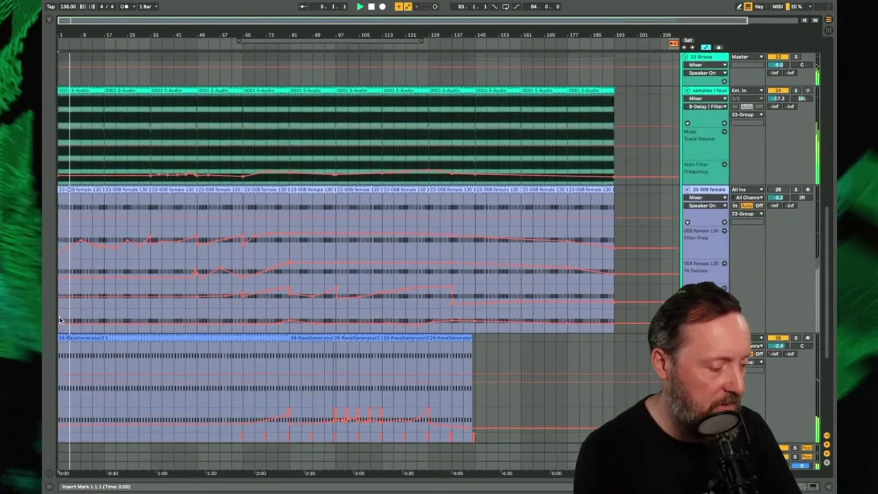
{"action": "scroll", "coordinate": [61, 320], "scroll_direction": "down", "scroll_amount": 7}
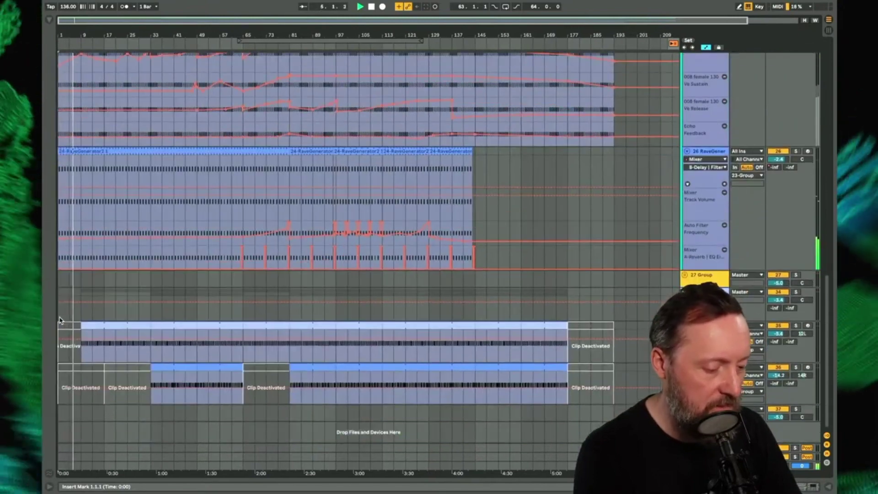
{"action": "scroll", "coordinate": [87, 319], "scroll_direction": "up", "scroll_amount": 15}
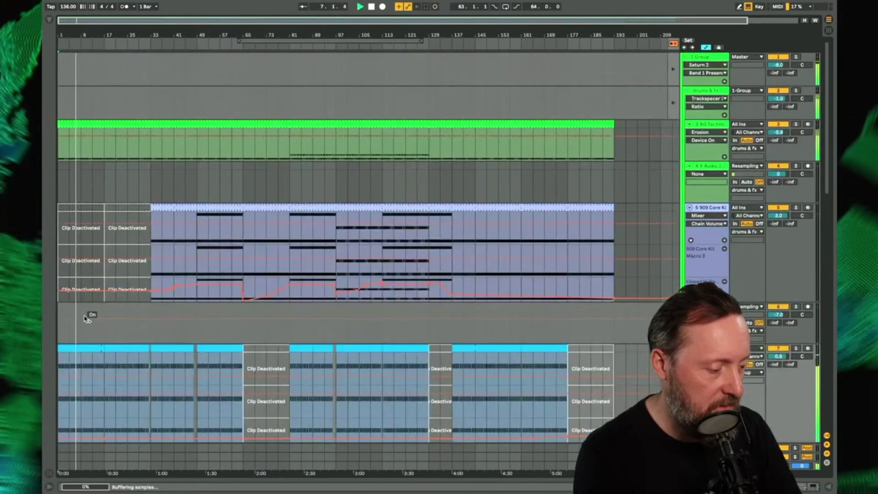
{"action": "scroll", "coordinate": [86, 319], "scroll_direction": "down", "scroll_amount": 6}
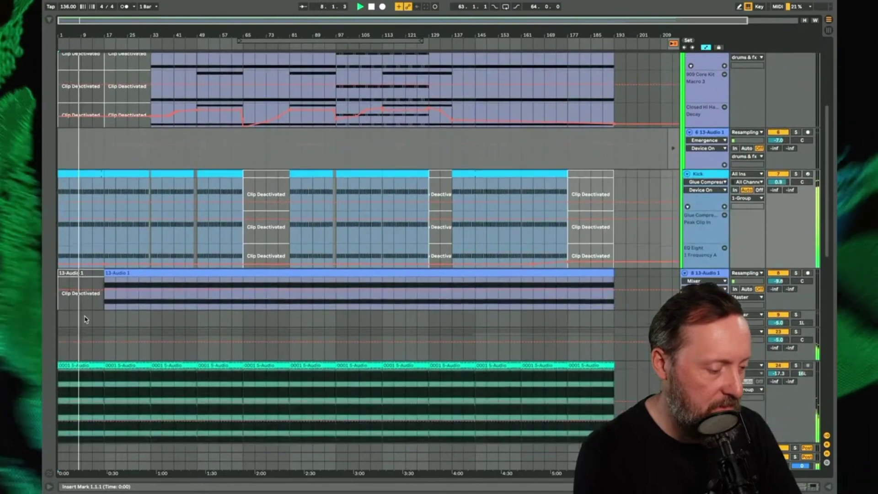
{"action": "scroll", "coordinate": [85, 318], "scroll_direction": "up", "scroll_amount": 3}
{"action": "scroll", "coordinate": [87, 316], "scroll_direction": "up", "scroll_amount": 3}
Open the green drum clip and select all E-Perc Noise Charred and Kick Dump notes.
{"action": "left_click", "coordinate": [91, 107]}
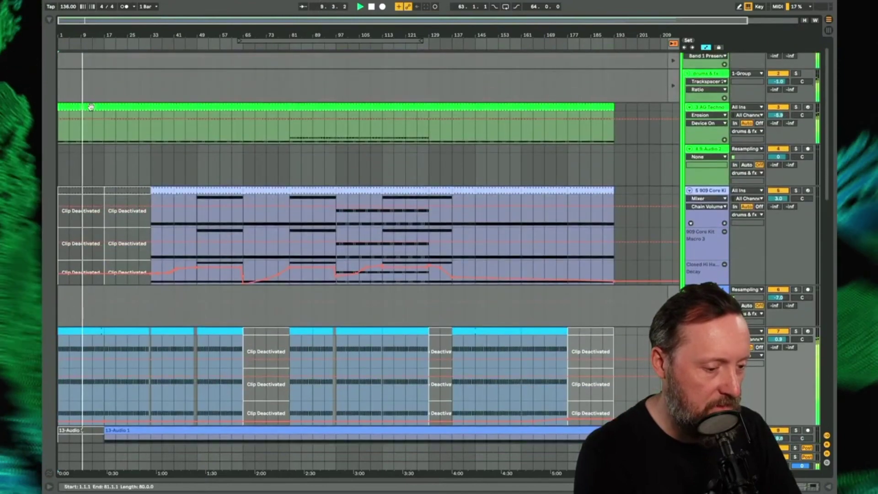
{"action": "double_click", "coordinate": [91, 107]}
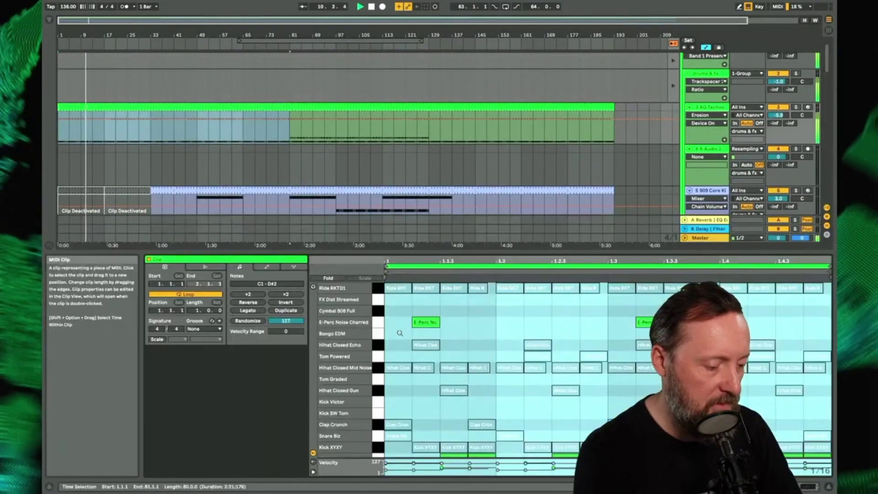
{"action": "left_click", "coordinate": [378, 322]}
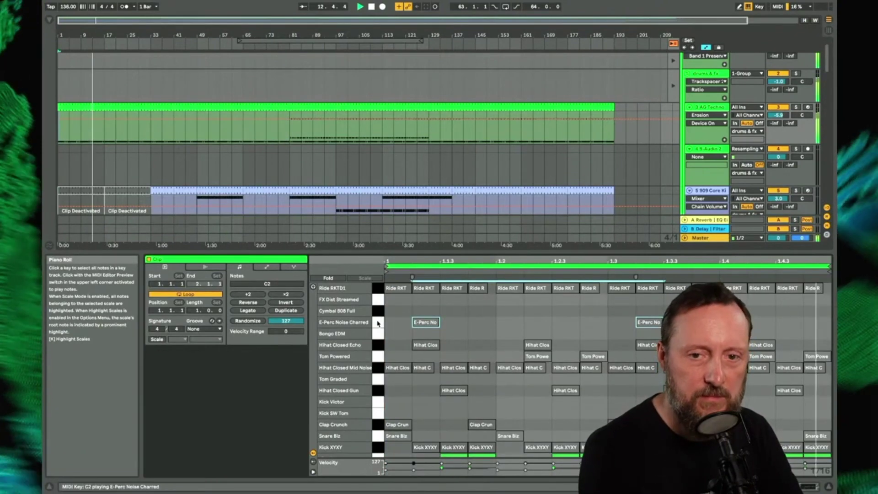
{"action": "scroll", "coordinate": [466, 394], "scroll_direction": "down", "scroll_amount": 1}
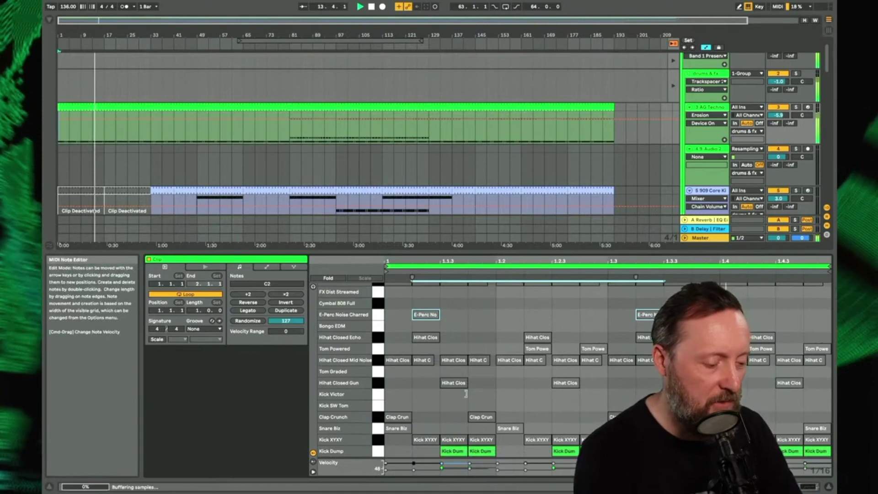
{"action": "left_click", "coordinate": [376, 450]}
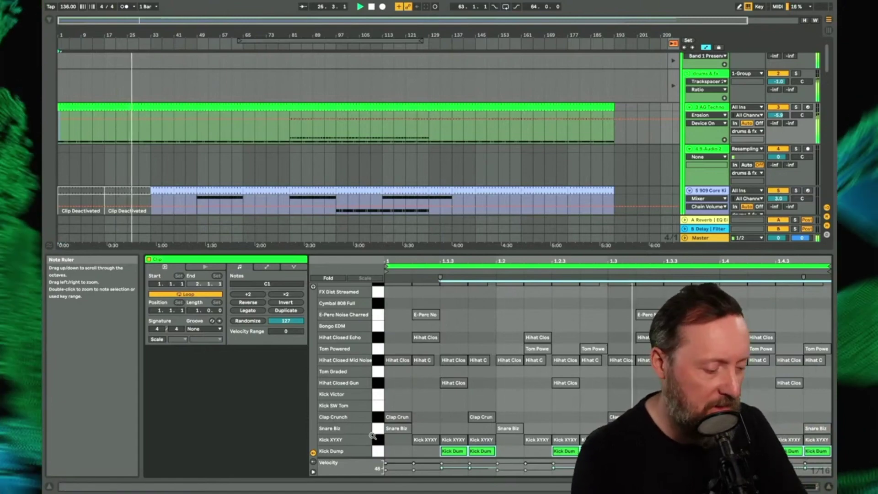
In the mixer, set Kick Dump's EQ band 1 to 33.2 Hz and cut about 6 dB near 337 Hz.
{"action": "key", "text": "Tab"}
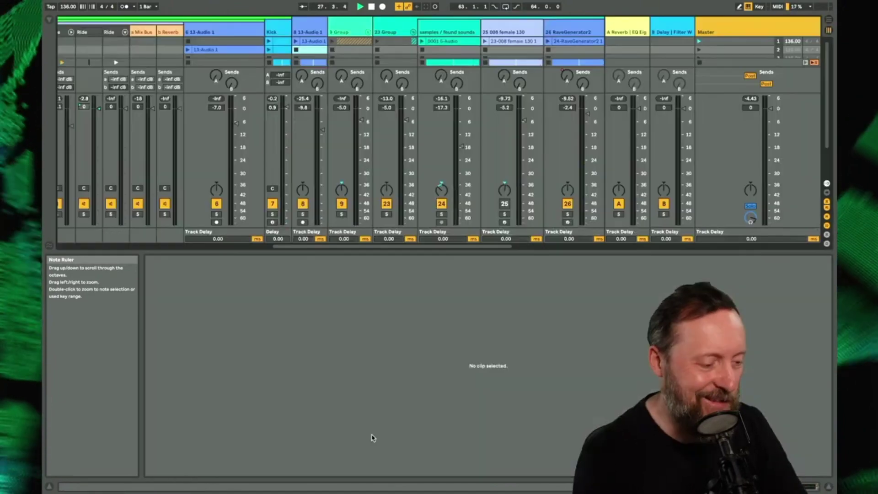
{"action": "scroll", "coordinate": [304, 110], "scroll_direction": "left", "scroll_amount": 6}
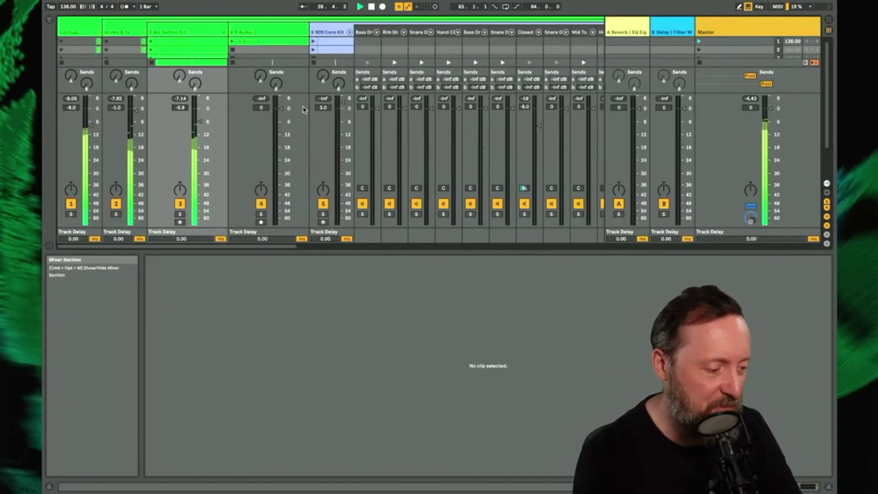
{"action": "left_click", "coordinate": [224, 32]}
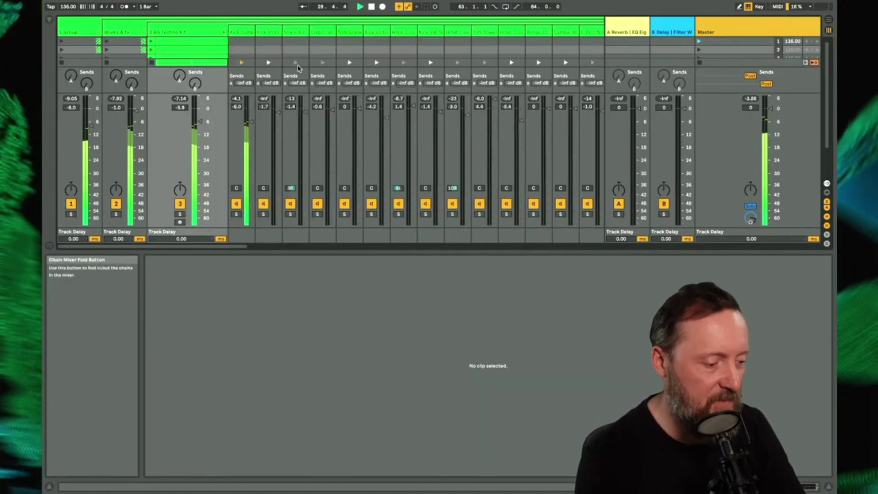
{"action": "left_click", "coordinate": [246, 33]}
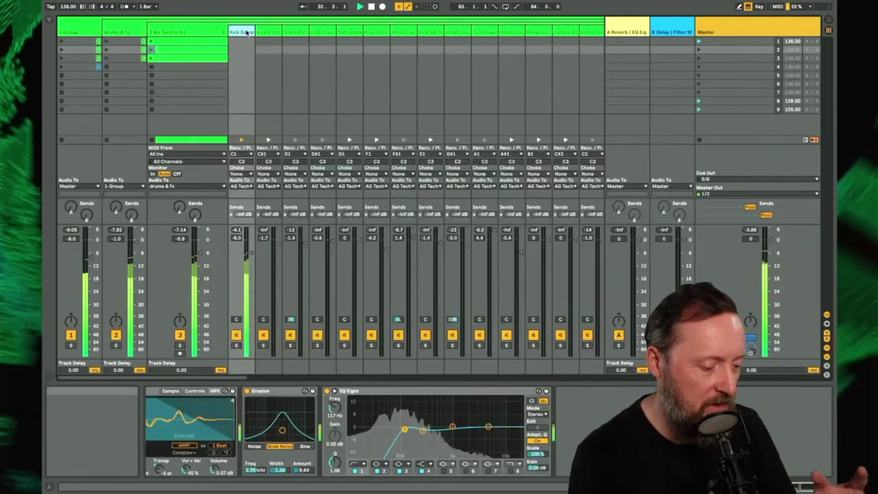
{"action": "key", "text": "shift+Tab"}
{"action": "left_click_drag", "start_coordinate": [346, 418], "coordinate": [343, 440]}
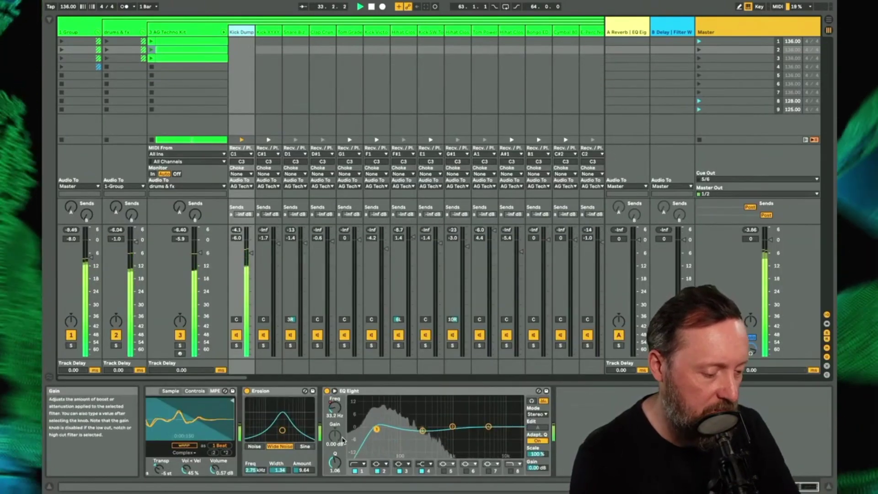
{"action": "left_click_drag", "start_coordinate": [423, 430], "coordinate": [428, 439]}
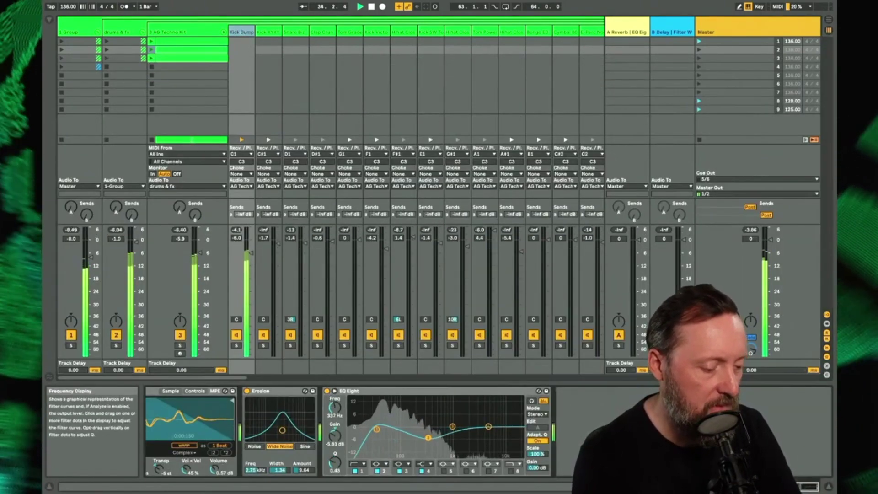
Compare Kick Dump soloed with Erosion off and on, then unsolo it and return to Arrangement.
{"action": "left_click", "coordinate": [247, 392]}
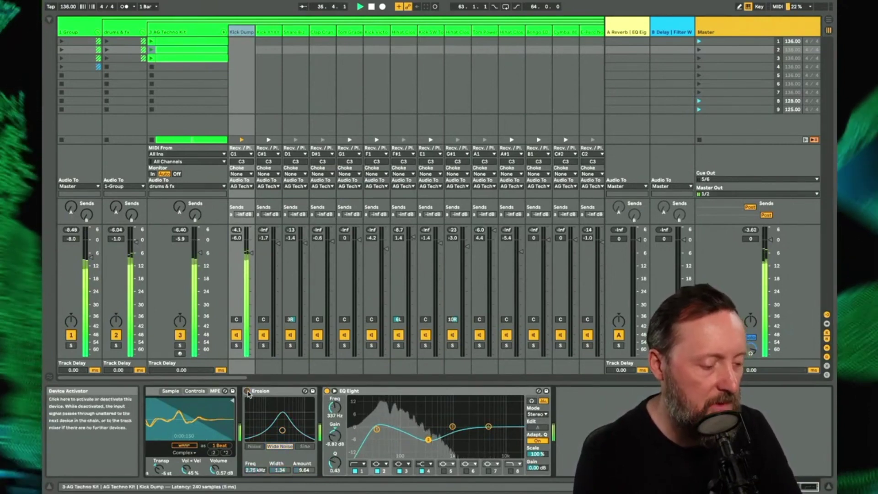
{"action": "key", "text": "s"}
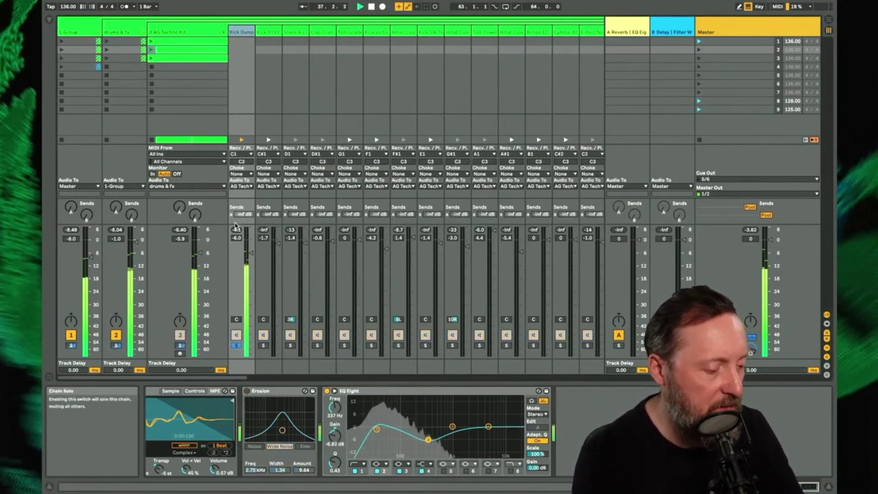
{"action": "left_click", "coordinate": [247, 392]}
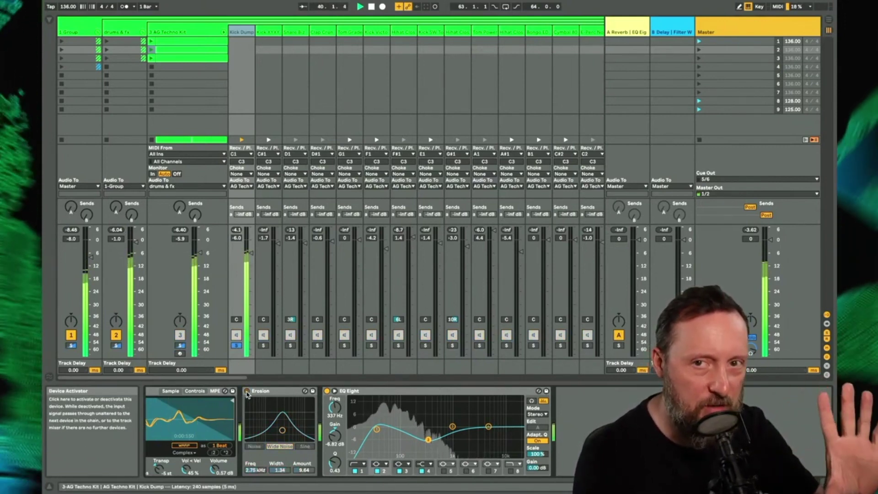
{"action": "left_click", "coordinate": [236, 345]}
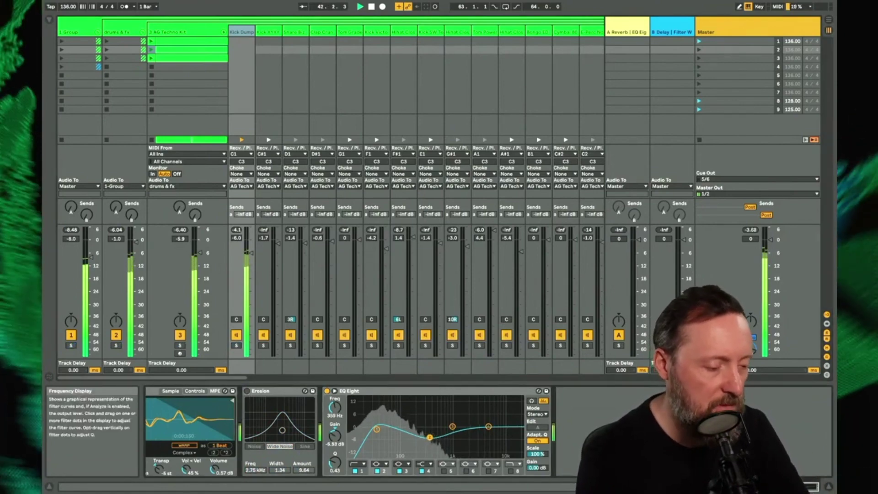
{"action": "scroll", "coordinate": [305, 277], "scroll_direction": "right", "scroll_amount": 6}
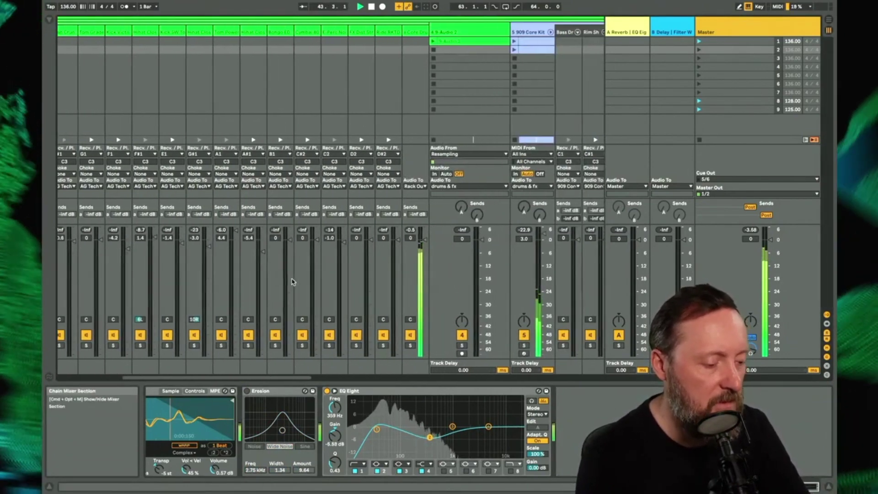
{"action": "scroll", "coordinate": [292, 282], "scroll_direction": "left", "scroll_amount": 2}
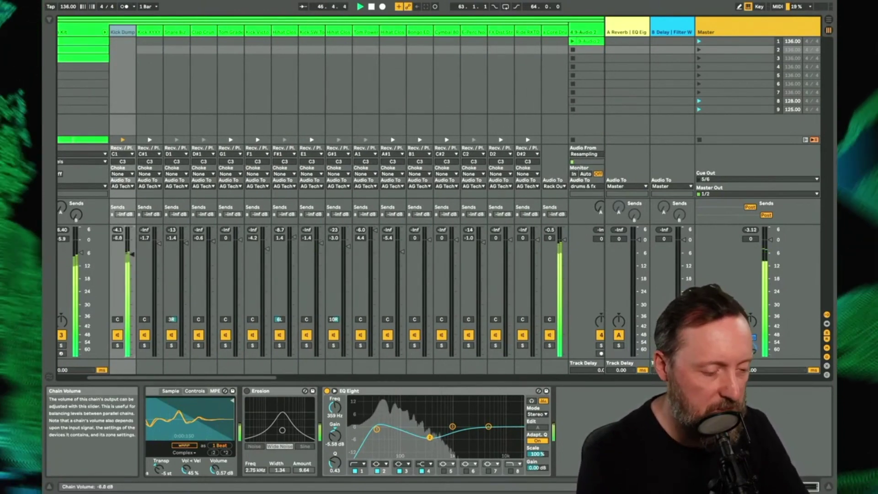
{"action": "key", "text": "Tab"}
Toggle 13-Audio 1 off and on, then notch its EQ Eight around 574 Hz at -11.5 dB.
{"action": "scroll", "coordinate": [186, 115], "scroll_direction": "down", "scroll_amount": 1}
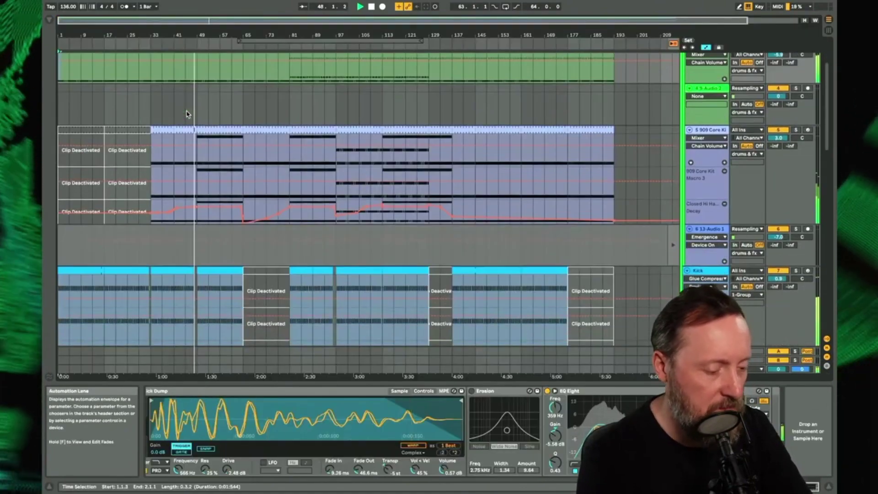
{"action": "scroll", "coordinate": [505, 142], "scroll_direction": "down", "scroll_amount": 8}
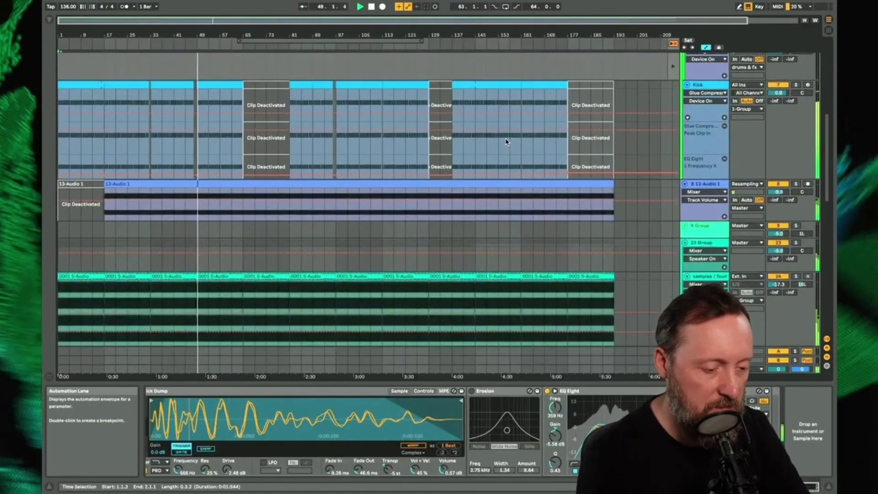
{"action": "left_click", "coordinate": [770, 184]}
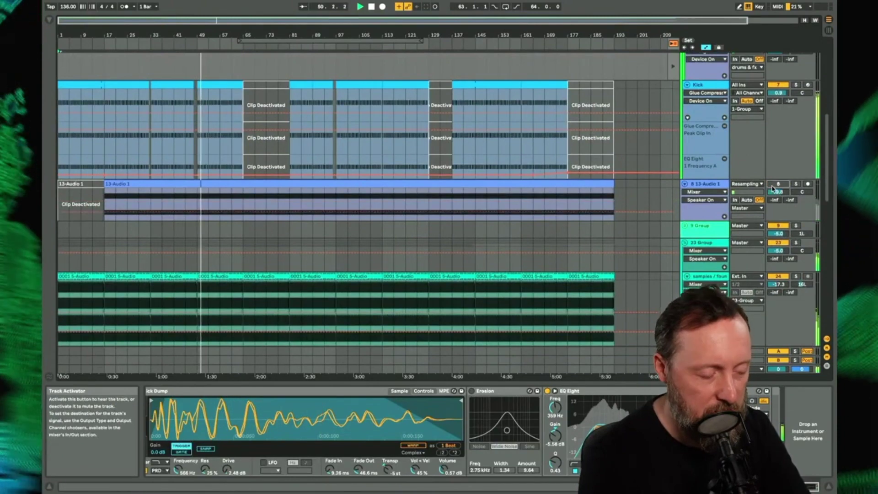
{"action": "left_click", "coordinate": [773, 185]}
{"action": "left_click", "coordinate": [707, 183]}
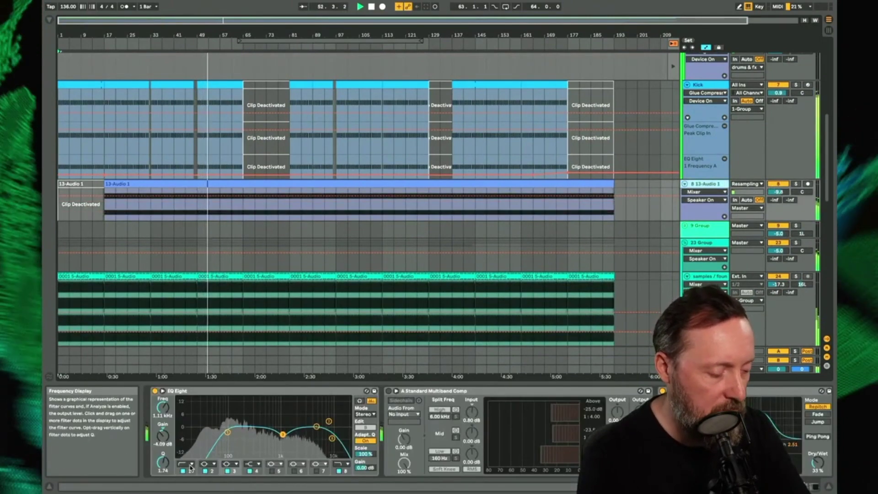
{"action": "left_click", "coordinate": [228, 432]}
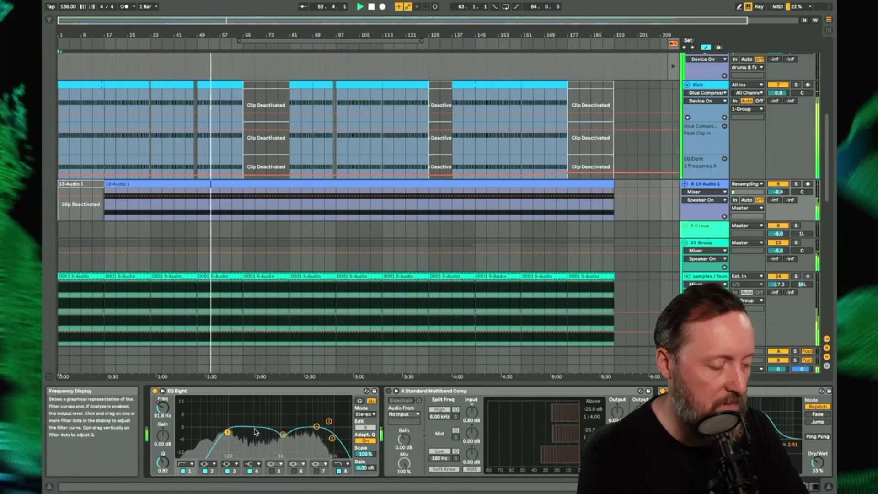
{"action": "mouse_move", "coordinate": [283, 434]}
{"action": "left_mouse_down"}
{"action": "mouse_move", "coordinate": [270, 451]}
{"action": "mouse_move", "coordinate": [282, 439]}
{"action": "left_mouse_up"}
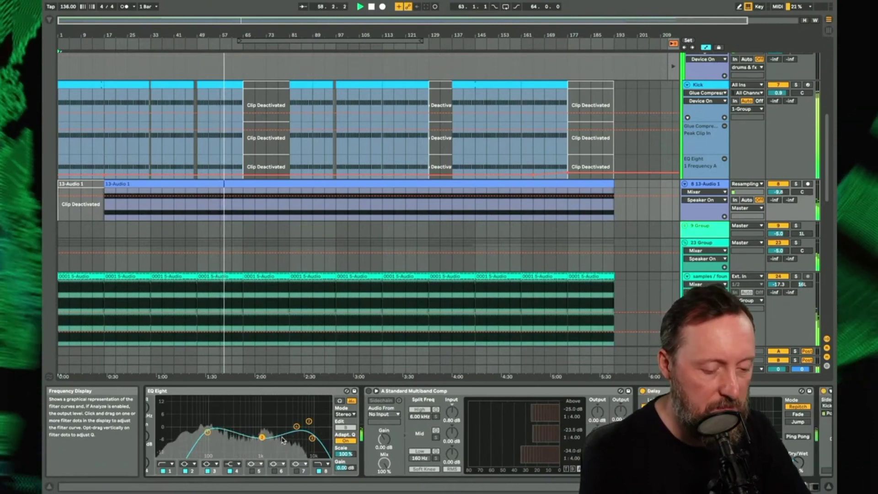
{"action": "scroll", "coordinate": [713, 437], "scroll_direction": "right", "scroll_amount": 3}
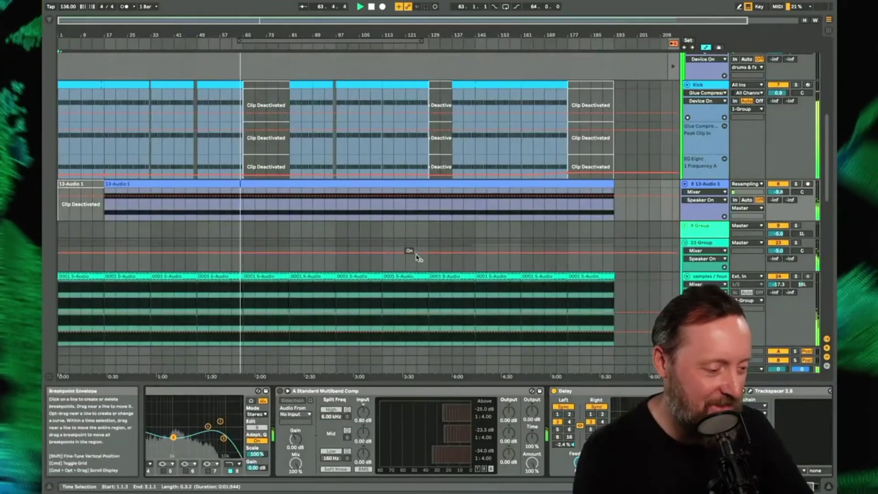
{"action": "scroll", "coordinate": [416, 259], "scroll_direction": "down", "scroll_amount": 2}
{"action": "scroll", "coordinate": [416, 258], "scroll_direction": "up", "scroll_amount": 1}
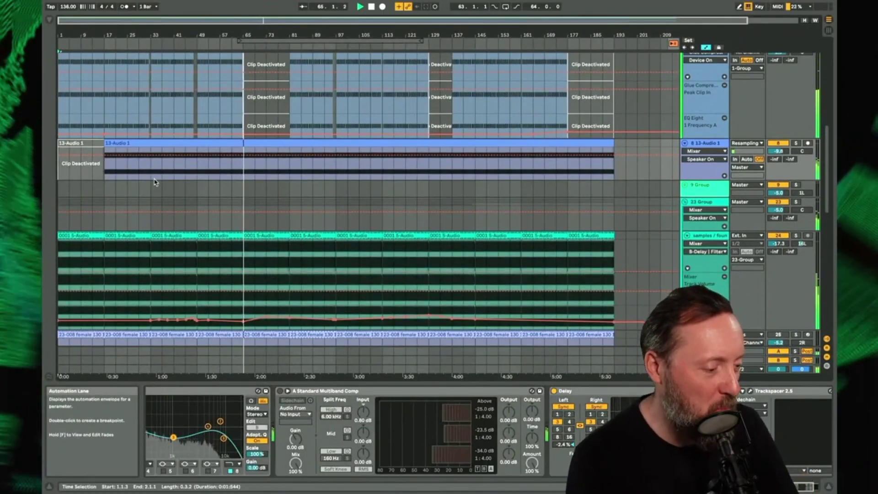
Time-select bars 33 to 65 in the empty 9-Group lane.
{"action": "left_click_drag", "start_coordinate": [243, 191], "coordinate": [156, 192]}
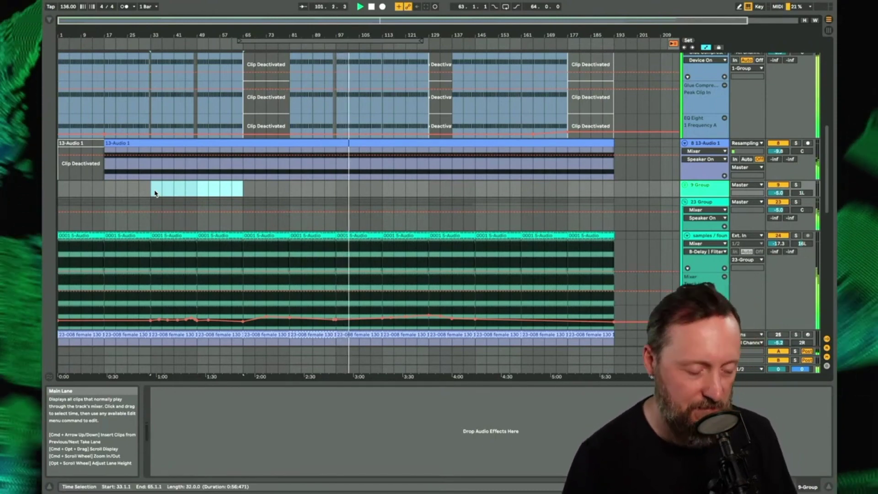
Select bars 65–145 in the RaveGenerator Auto Filter automation lane.
{"action": "scroll", "coordinate": [167, 190], "scroll_direction": "down", "scroll_amount": 6}
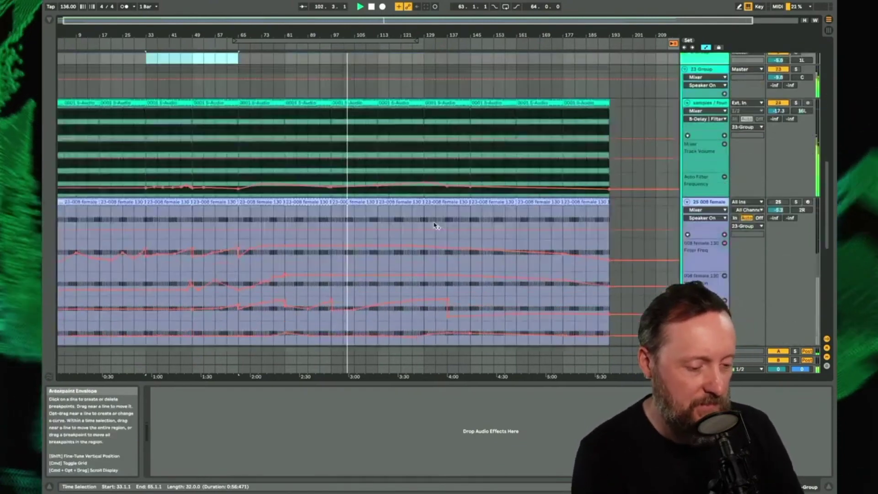
{"action": "scroll", "coordinate": [435, 224], "scroll_direction": "down", "scroll_amount": 2}
{"action": "scroll", "coordinate": [531, 204], "scroll_direction": "down", "scroll_amount": 3}
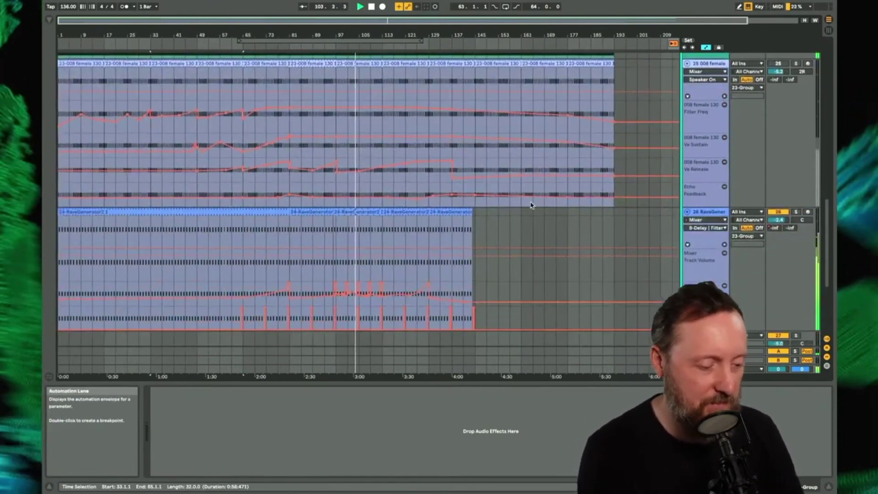
{"action": "scroll", "coordinate": [531, 205], "scroll_direction": "down", "scroll_amount": 1}
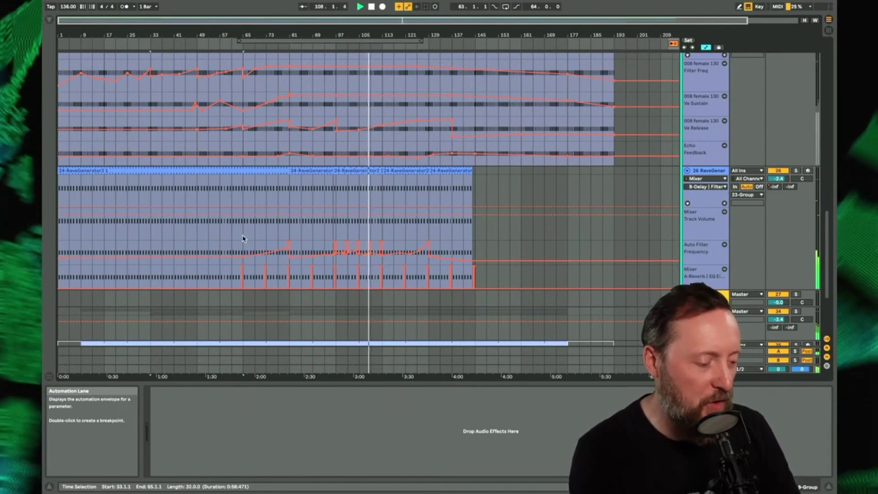
{"action": "left_click_drag", "start_coordinate": [243, 247], "coordinate": [477, 262]}
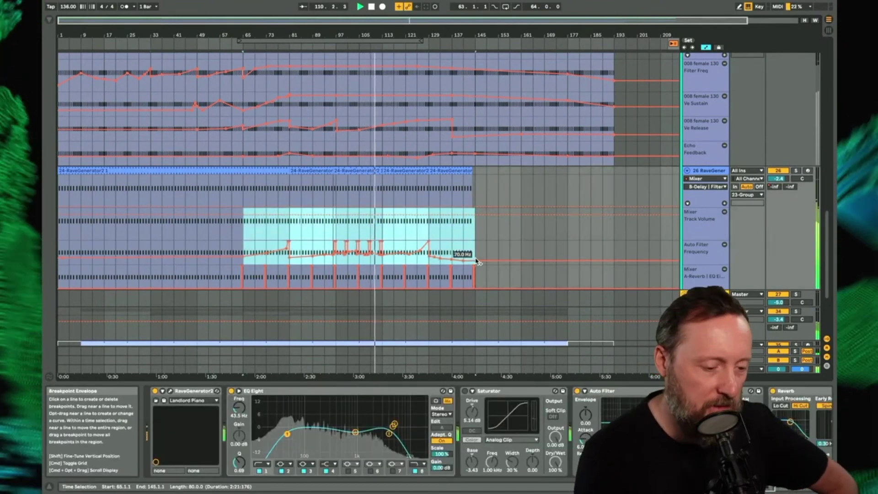
Set the RaveGenerator volume to -3.3 dB and its B-Delay send to -13 dB.
{"action": "left_click_drag", "start_coordinate": [781, 178], "coordinate": [790, 187]}
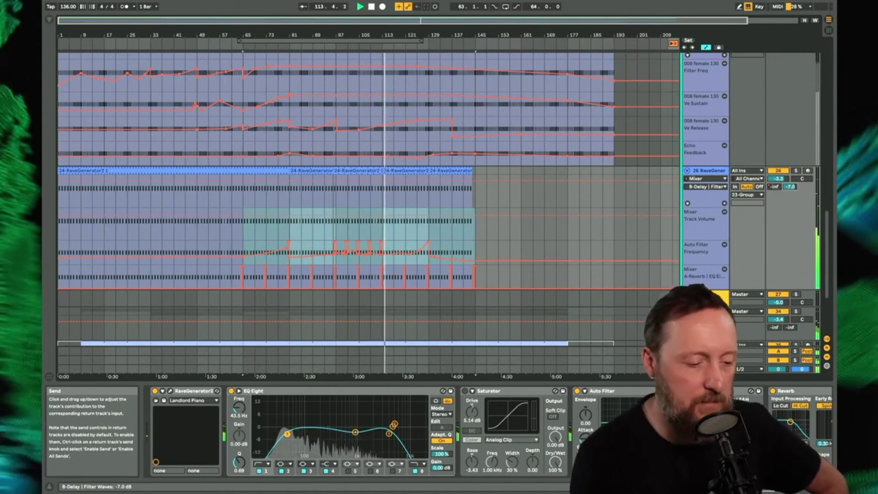
{"action": "left_click_drag", "start_coordinate": [790, 186], "coordinate": [791, 188]}
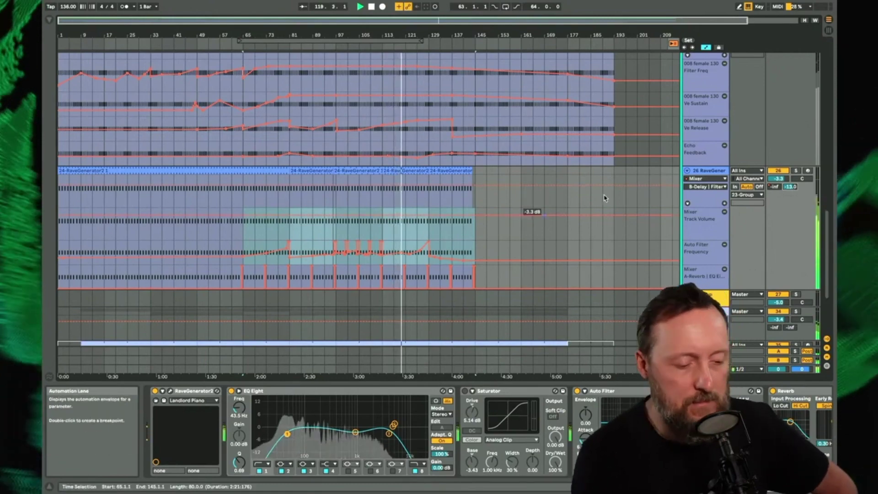
{"action": "scroll", "coordinate": [522, 466], "scroll_direction": "right", "scroll_amount": 15}
{"action": "scroll", "coordinate": [523, 465], "scroll_direction": "right", "scroll_amount": 6}
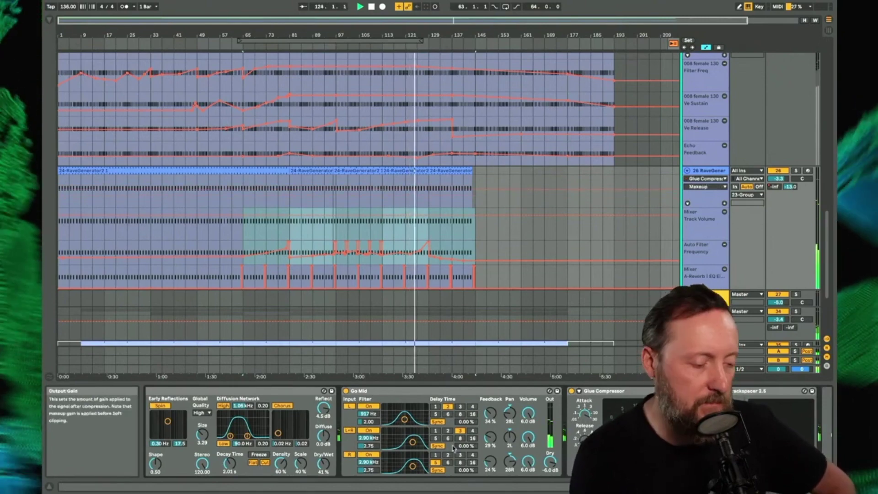
{"action": "scroll", "coordinate": [445, 450], "scroll_direction": "left", "scroll_amount": 20}
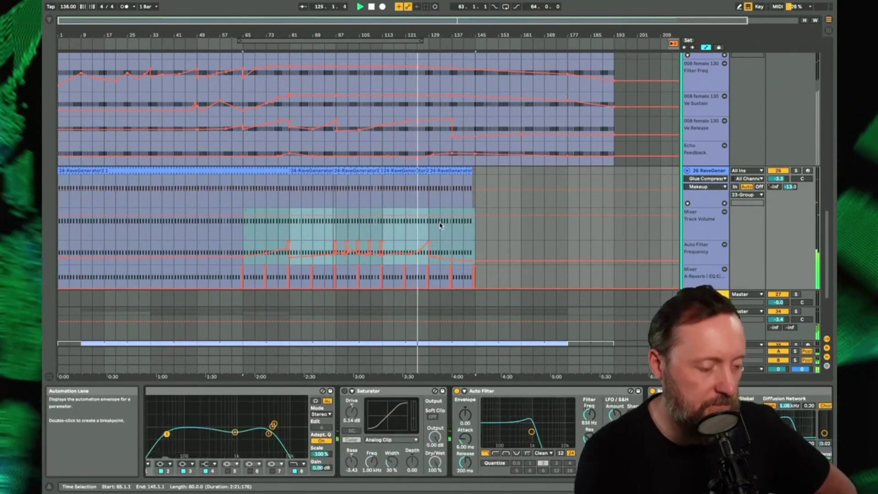
{"action": "scroll", "coordinate": [440, 225], "scroll_direction": "up", "scroll_amount": 3}
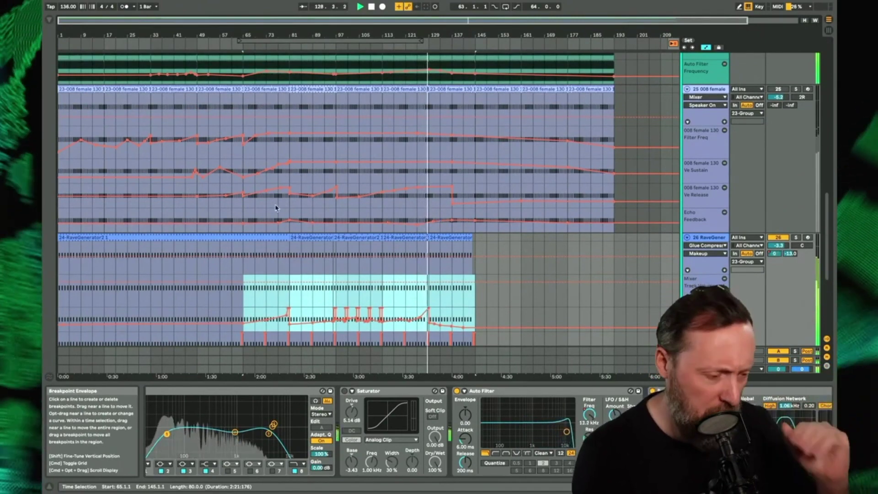
Pull the late RaveGenerator filter breakpoint from 6.53 kHz down to about 417 Hz and move it later.
{"action": "scroll", "coordinate": [275, 205], "scroll_direction": "up", "scroll_amount": 5}
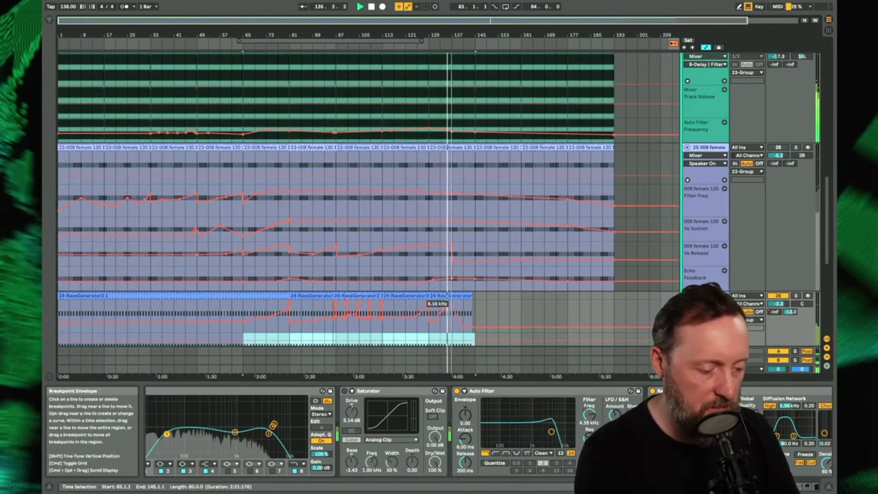
{"action": "left_click_drag", "start_coordinate": [456, 313], "coordinate": [457, 319]}
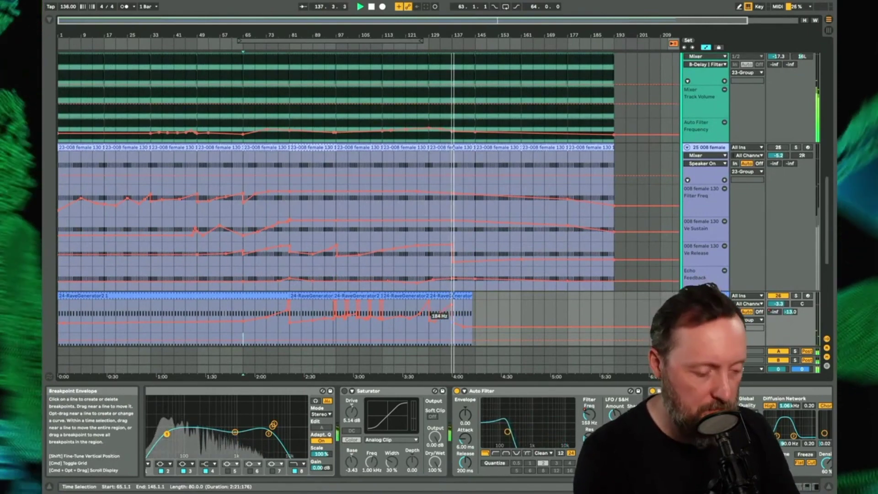
{"action": "left_click_drag", "start_coordinate": [450, 322], "coordinate": [520, 300]}
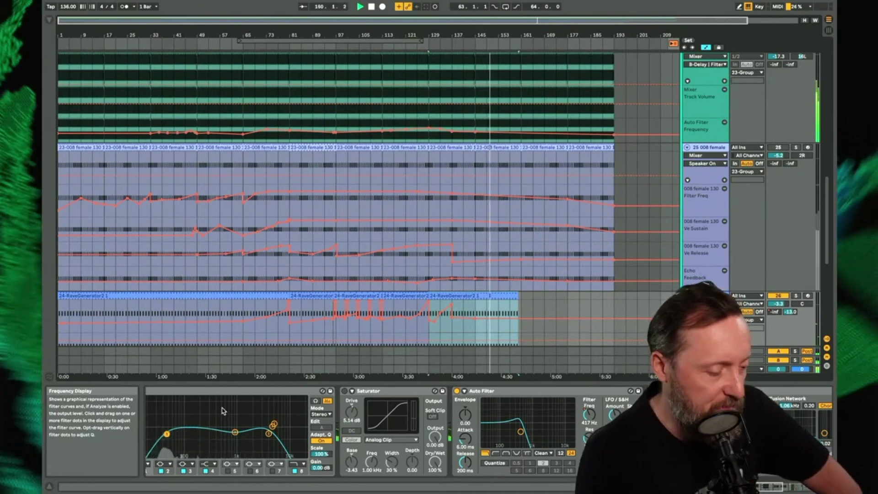
Play from bar 1 and trim the RaveGenerator clip to start at bar 17.
{"action": "left_click", "coordinate": [60, 311]}
{"action": "key", "text": "space"}
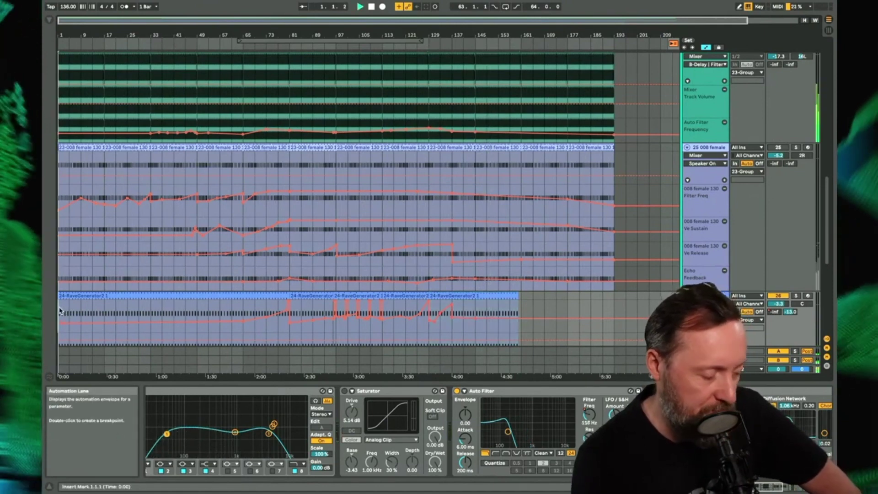
{"action": "left_click_drag", "start_coordinate": [60, 296], "coordinate": [109, 300]}
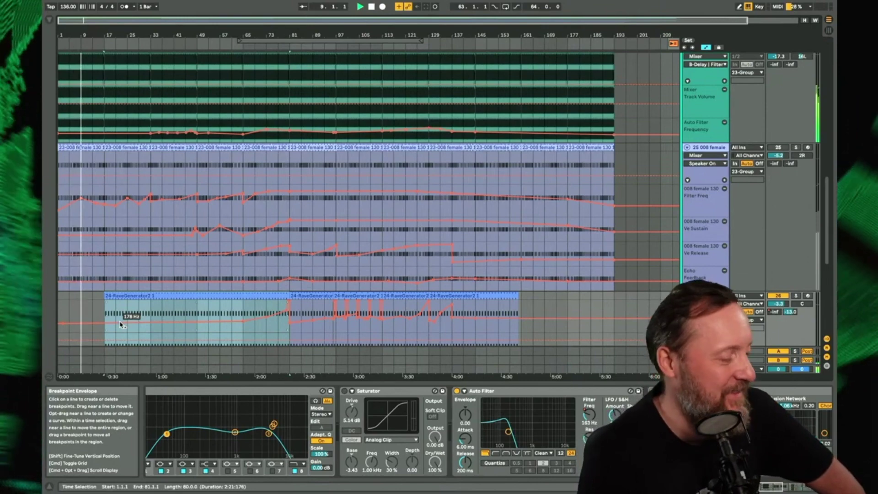
Inspect the samples and RaveGenerator effect chains, then set an insert point in the RaveGenerator lane.
{"action": "scroll", "coordinate": [109, 288], "scroll_direction": "up", "scroll_amount": 3}
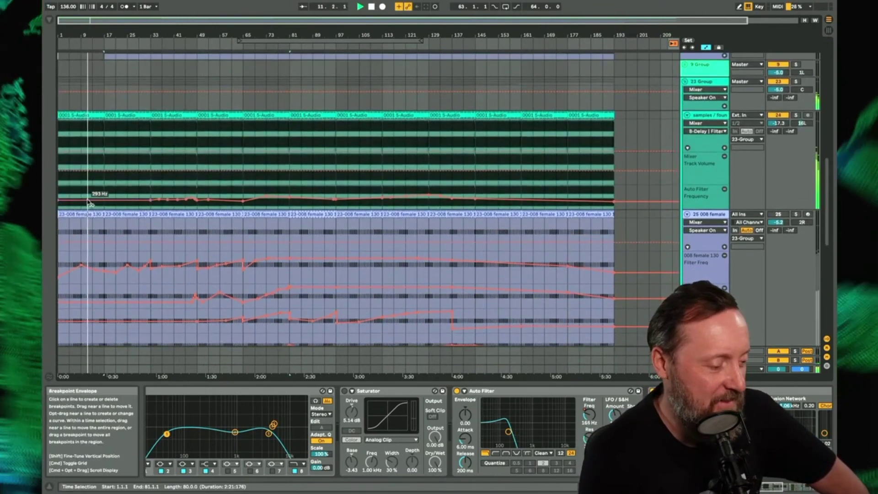
{"action": "left_click", "coordinate": [87, 203]}
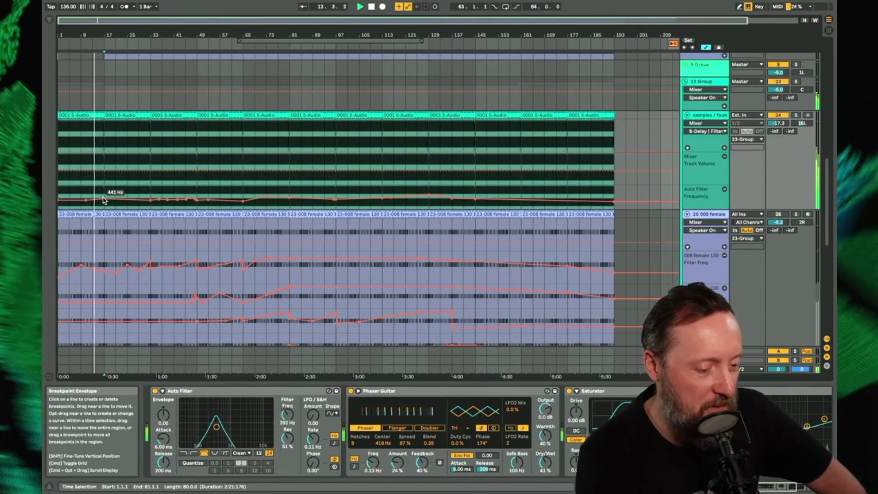
{"action": "scroll", "coordinate": [103, 200], "scroll_direction": "down", "scroll_amount": 4}
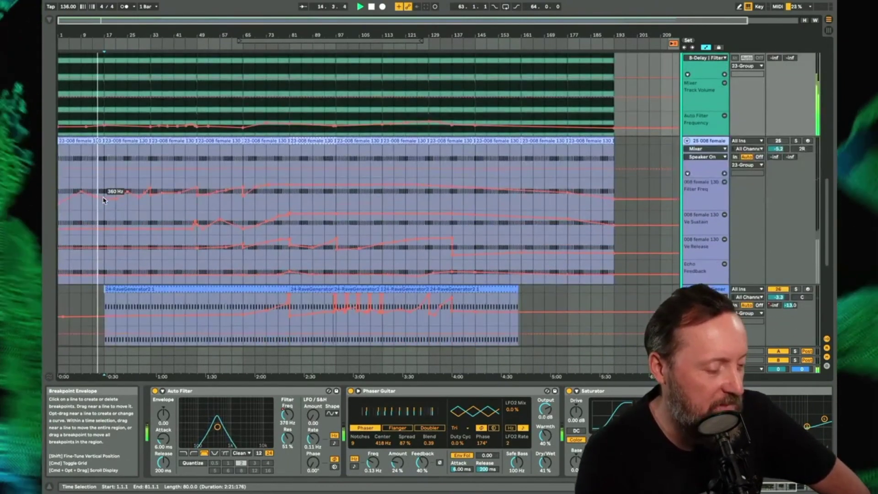
{"action": "left_click", "coordinate": [105, 318]}
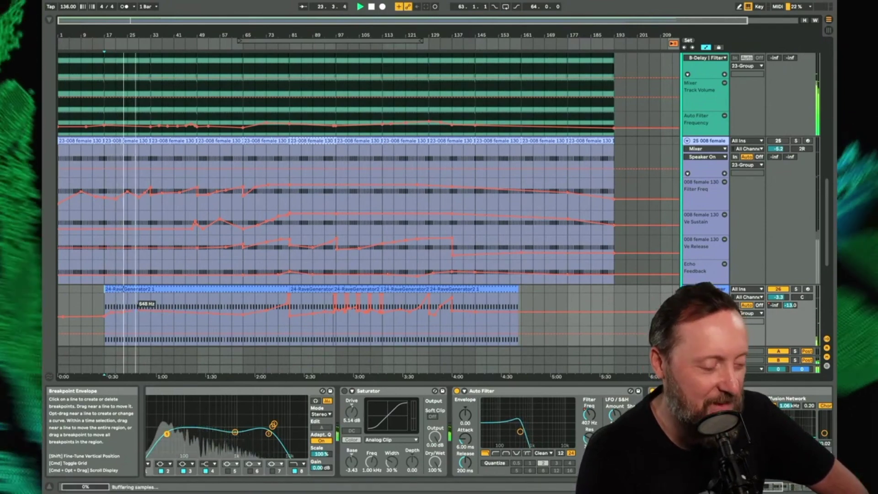
{"action": "left_click", "coordinate": [151, 313]}
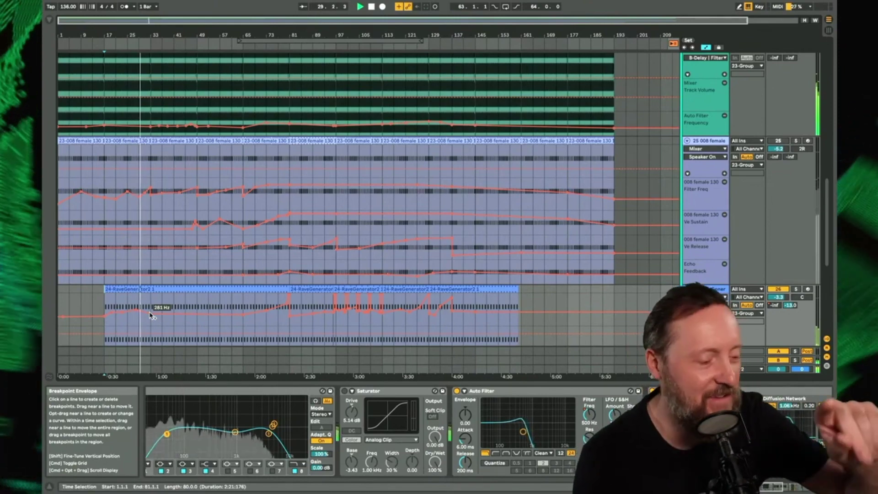
Show EQ Eight band 1 frequency automation on the 13-Audio 1 track.
{"action": "scroll", "coordinate": [151, 316], "scroll_direction": "up", "scroll_amount": 5}
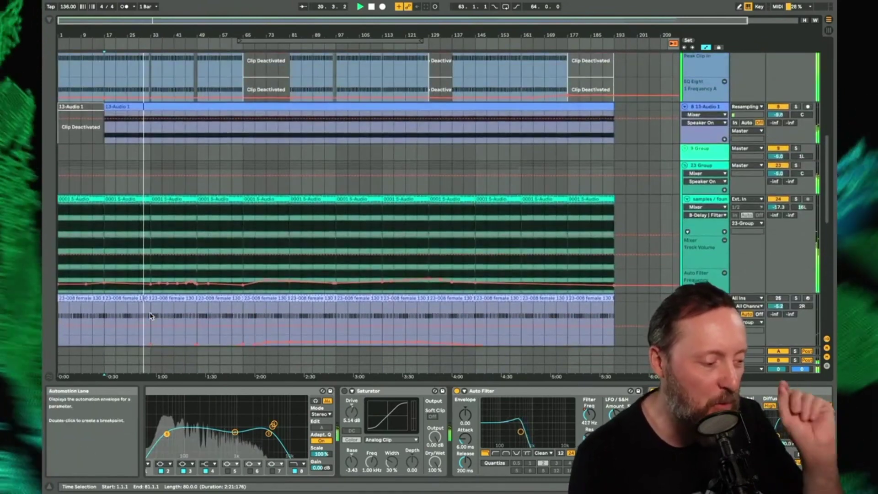
{"action": "left_click", "coordinate": [708, 110]}
{"action": "scroll", "coordinate": [223, 451], "scroll_direction": "left", "scroll_amount": 3}
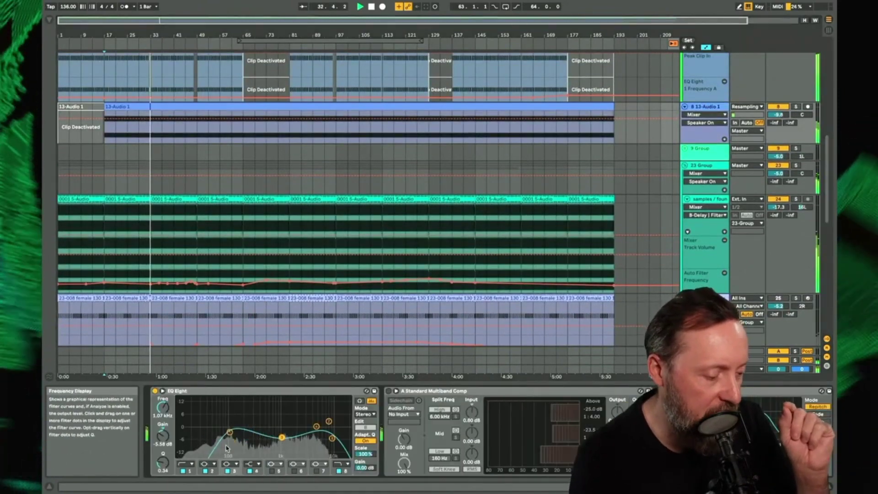
{"action": "right_click", "coordinate": [166, 406]}
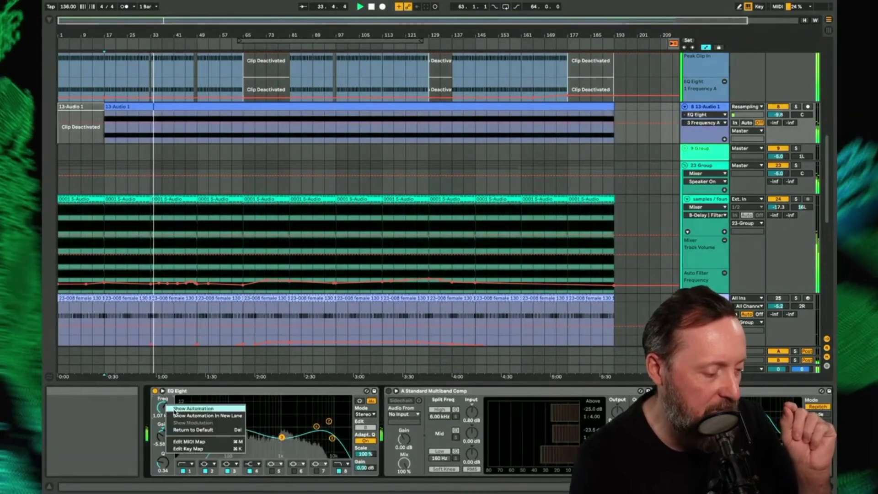
{"action": "left_click", "coordinate": [174, 408]}
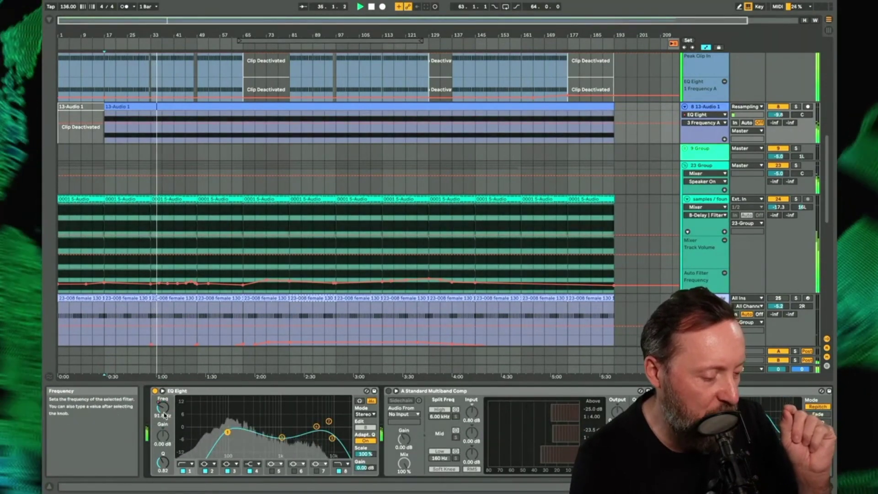
{"action": "right_click", "coordinate": [165, 415]}
{"action": "left_click", "coordinate": [194, 420]}
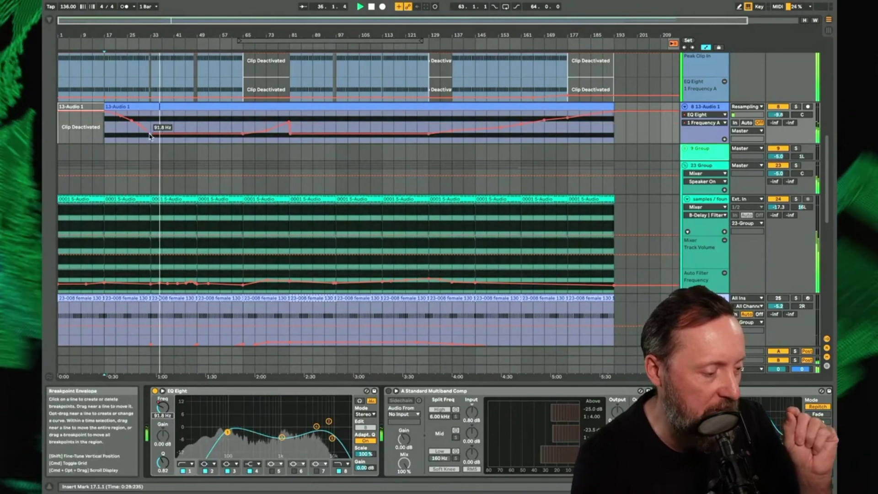
Raise the band 1 frequency breakpoints to about 205 Hz, 325 Hz and higher later on.
{"action": "left_click_drag", "start_coordinate": [150, 136], "coordinate": [151, 131]}
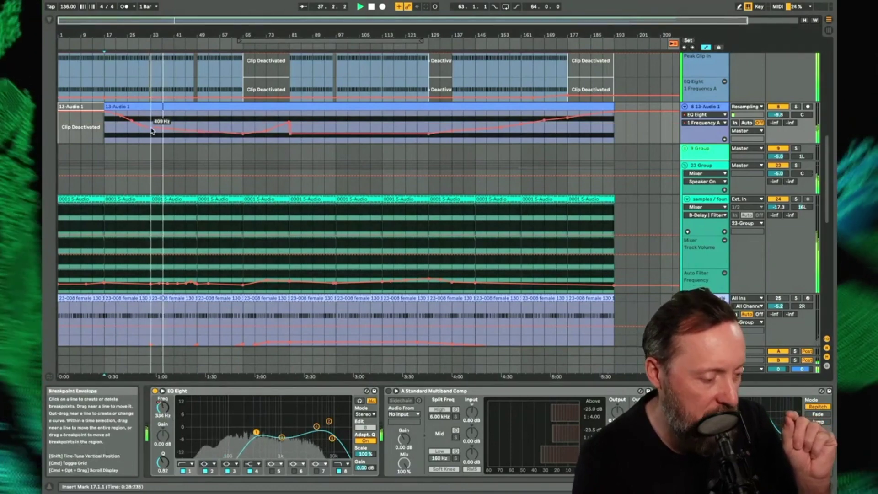
{"action": "left_click_drag", "start_coordinate": [244, 137], "coordinate": [244, 132]}
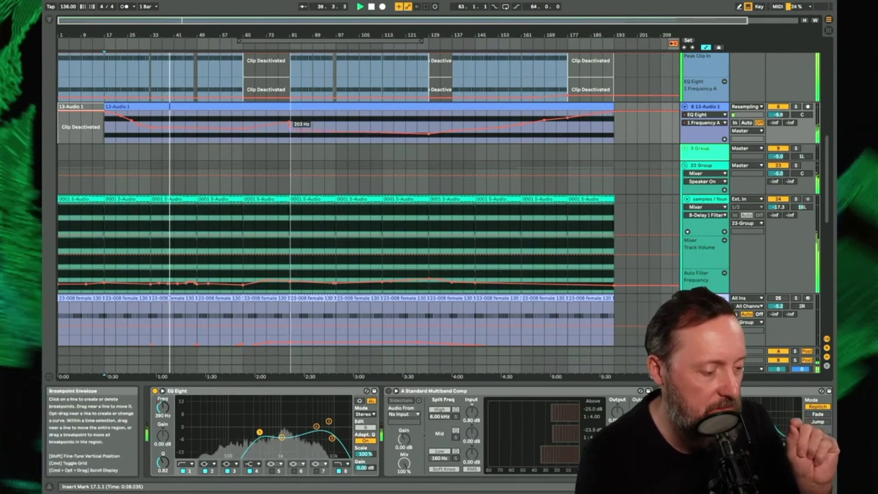
{"action": "left_click_drag", "start_coordinate": [289, 123], "coordinate": [289, 120]}
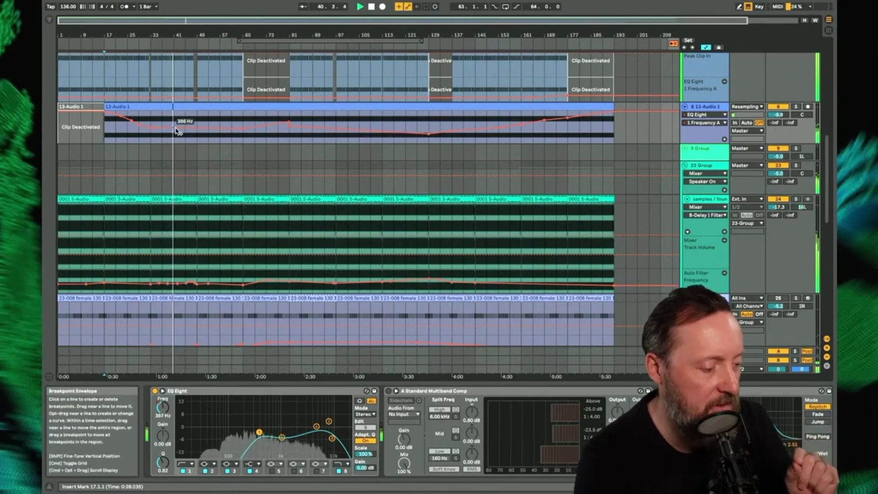
Zoom to bars 33–91 and drop RaveGenerator's filter frequency after bar 49 to about 558 Hz.
{"action": "scroll", "coordinate": [546, 228], "scroll_direction": "down", "scroll_amount": 8}
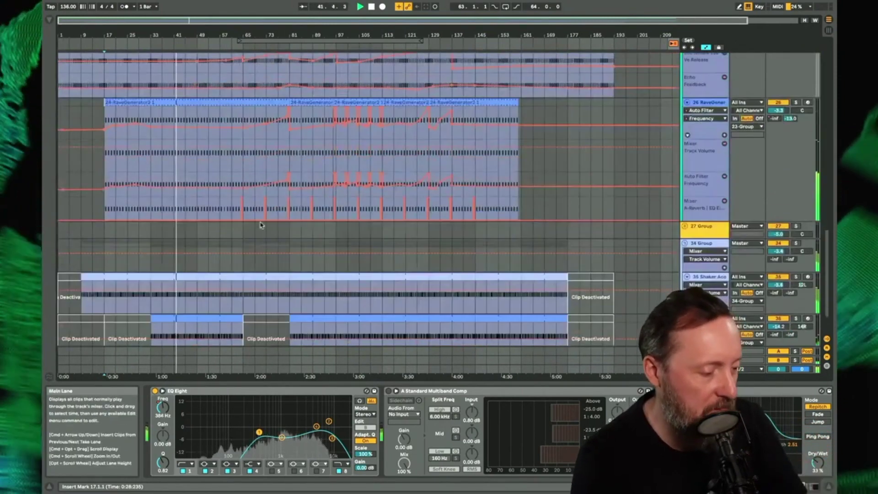
{"action": "left_click", "coordinate": [178, 184]}
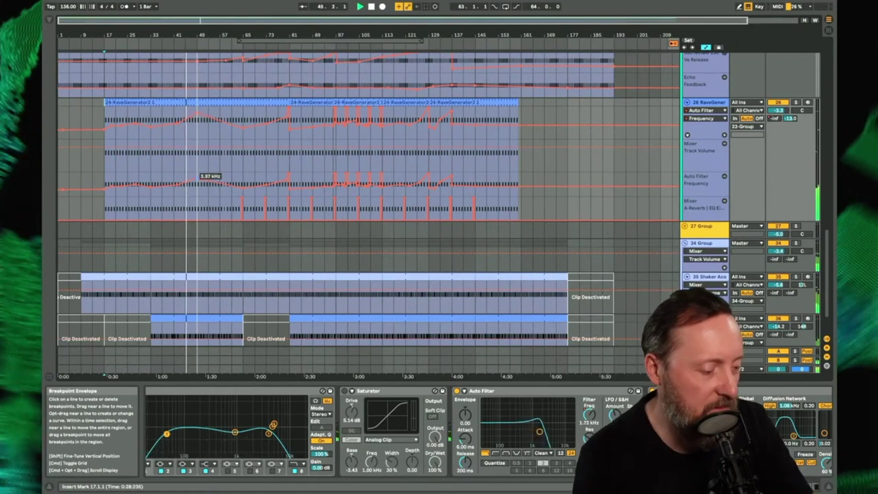
{"action": "left_click_drag", "start_coordinate": [185, 32], "coordinate": [197, 100]}
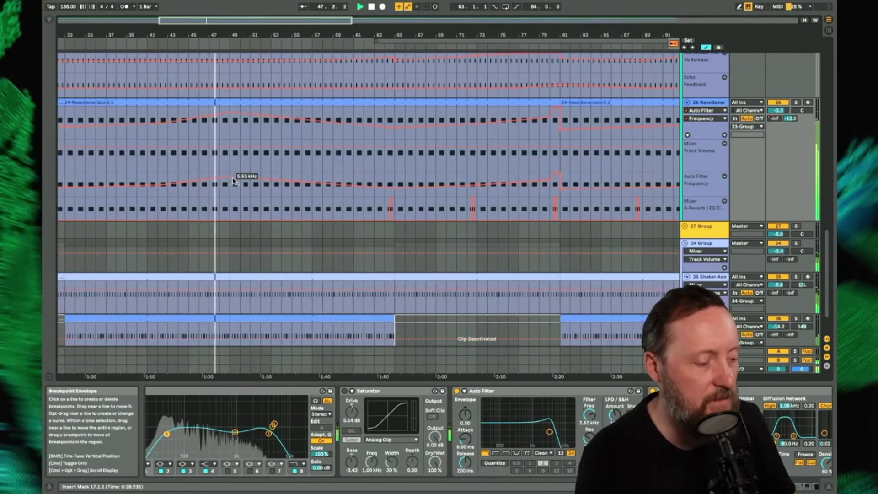
{"action": "mouse_move", "coordinate": [239, 181]}
{"action": "left_mouse_down"}
{"action": "mouse_move", "coordinate": [238, 192]}
{"action": "mouse_move", "coordinate": [239, 181]}
{"action": "left_mouse_up"}
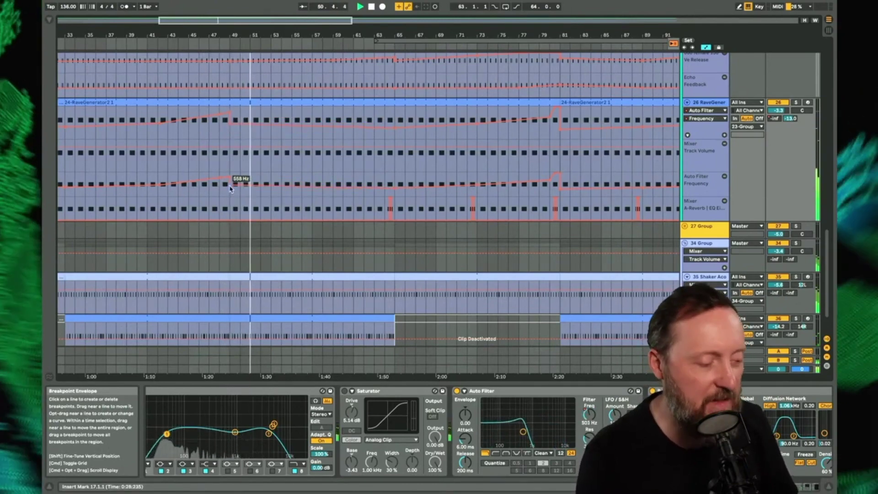
{"action": "scroll", "coordinate": [233, 104], "scroll_direction": "up", "scroll_amount": 3}
Raise a breakpoint in the 008 female Filter Freq lane into a peak.
{"action": "scroll", "coordinate": [234, 104], "scroll_direction": "up", "scroll_amount": 3}
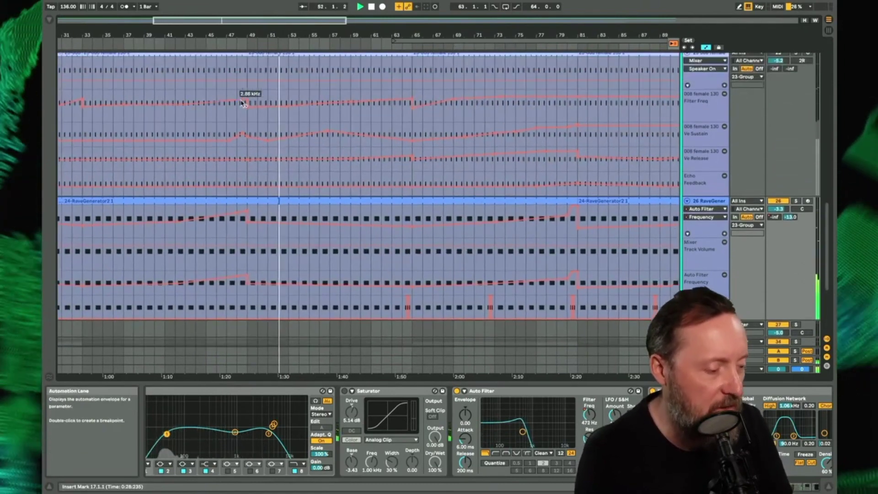
{"action": "left_click", "coordinate": [291, 105]}
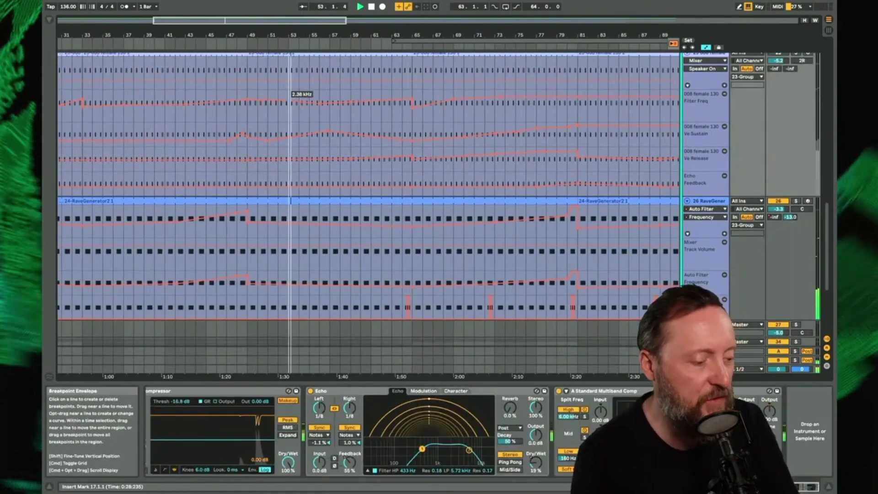
{"action": "left_click_drag", "start_coordinate": [320, 106], "coordinate": [318, 94]}
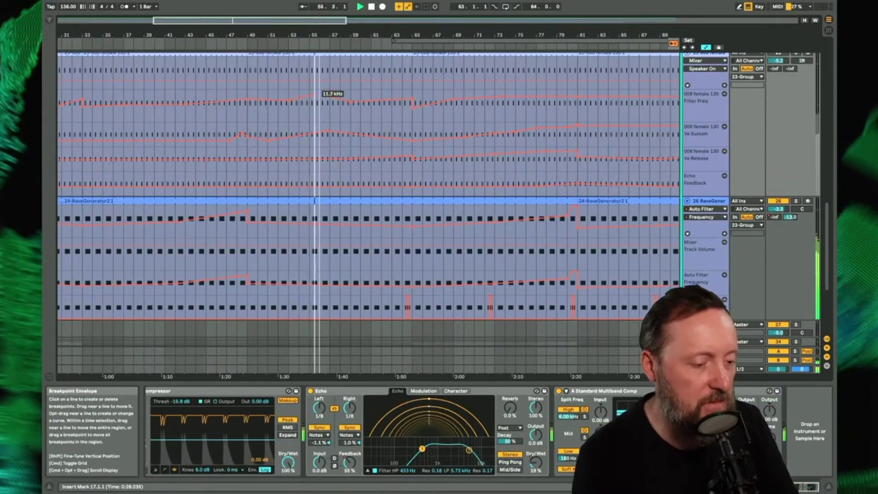
Mark a point on the samples track's filter envelope.
{"action": "scroll", "coordinate": [320, 96], "scroll_direction": "up", "scroll_amount": 4}
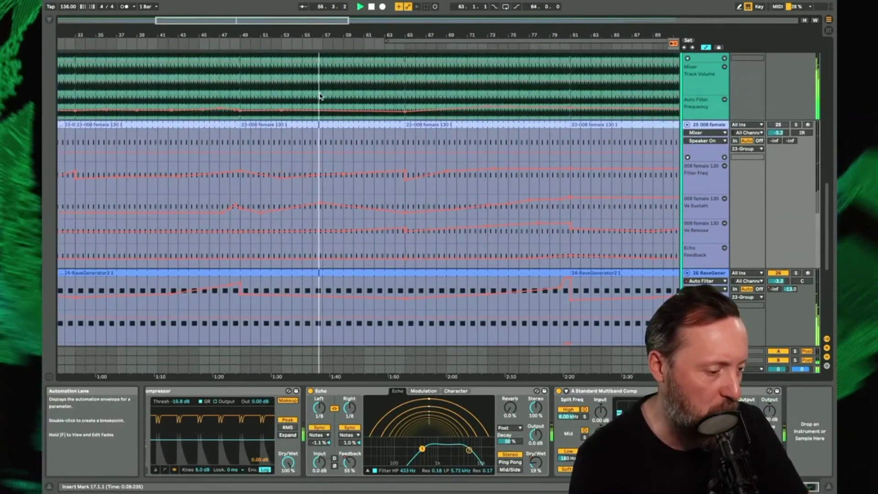
{"action": "scroll", "coordinate": [303, 177], "scroll_direction": "up", "scroll_amount": 4}
{"action": "left_click", "coordinate": [294, 173]}
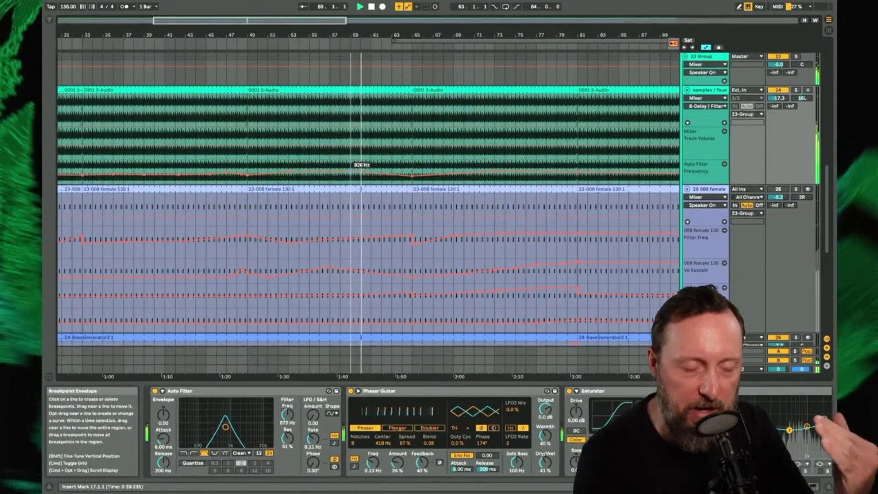
{"action": "left_click", "coordinate": [412, 175]}
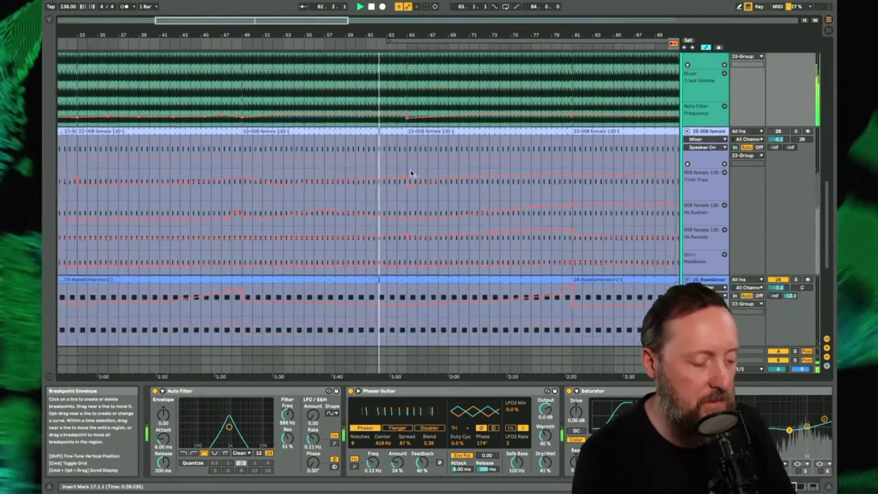
Push the RaveGenerator filter breakpoint near bar 63 up toward 10.2 kHz.
{"action": "scroll", "coordinate": [413, 173], "scroll_direction": "down", "scroll_amount": 10}
{"action": "scroll", "coordinate": [399, 237], "scroll_direction": "up", "scroll_amount": 6}
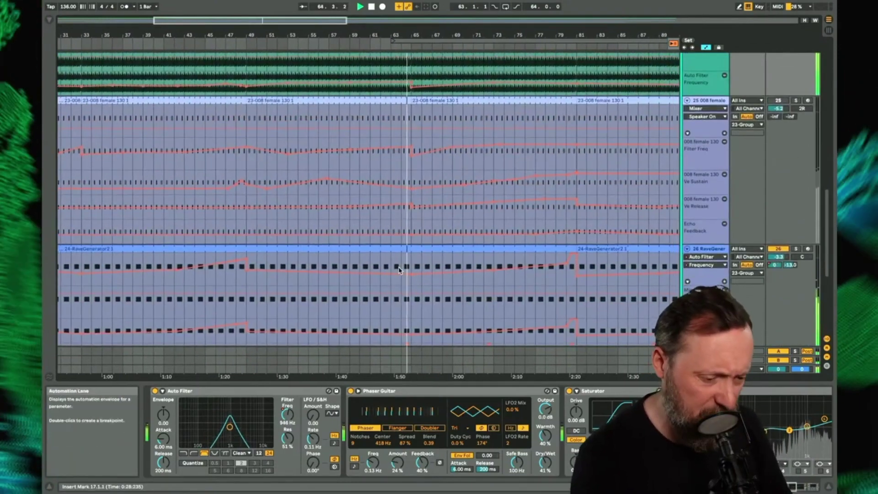
{"action": "left_click", "coordinate": [394, 275]}
{"action": "mouse_move", "coordinate": [394, 276]}
{"action": "left_mouse_down"}
{"action": "mouse_move", "coordinate": [396, 259]}
{"action": "mouse_move", "coordinate": [418, 266]}
{"action": "mouse_move", "coordinate": [412, 276]}
{"action": "left_mouse_up"}
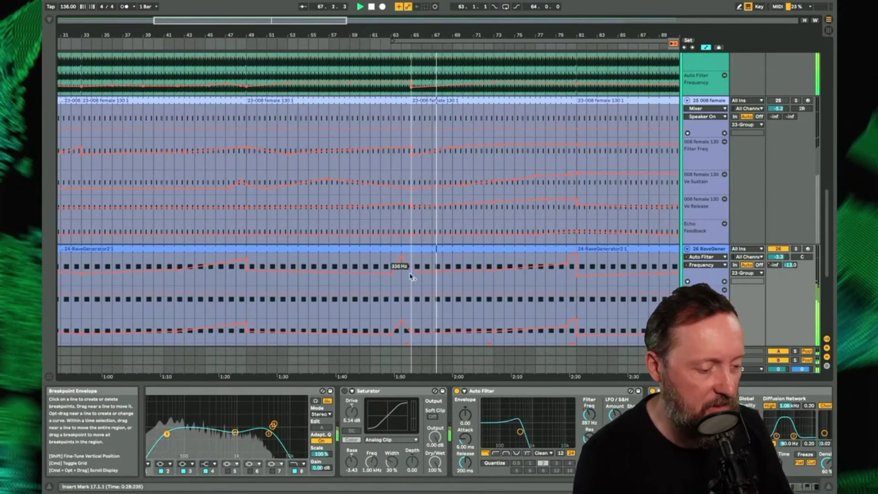
{"action": "left_click", "coordinate": [238, 281]}
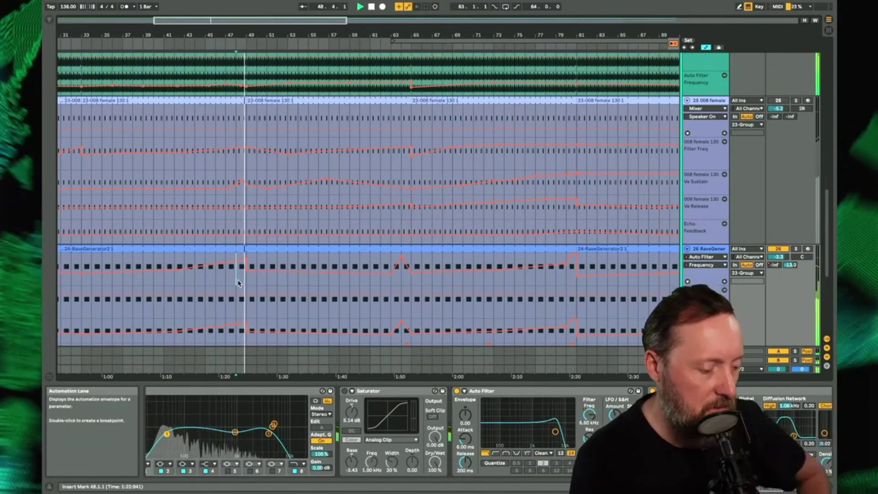